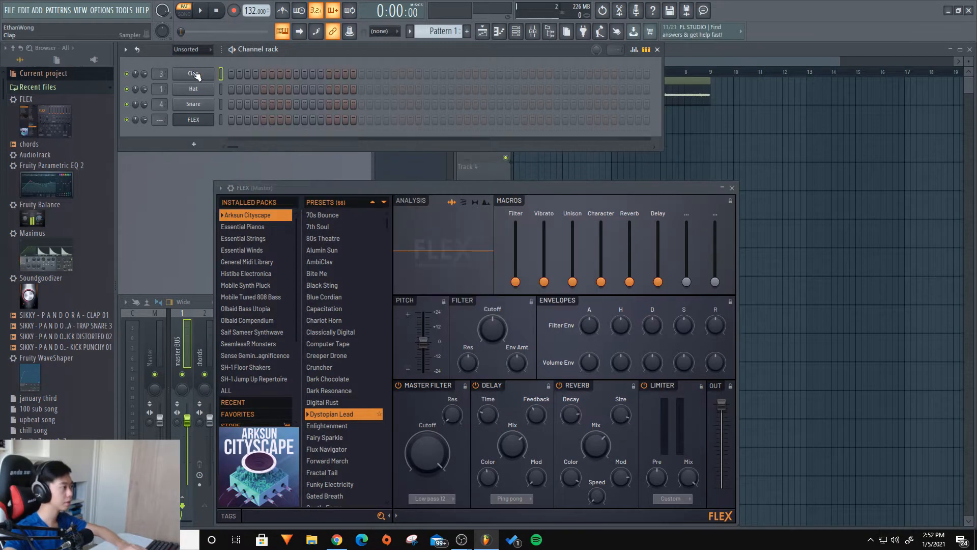
Step: Delete the Clap, Hat and Snare channels from the channel rack, keeping only the FLEX channel
right_click(205, 188)
left_click(232, 181)
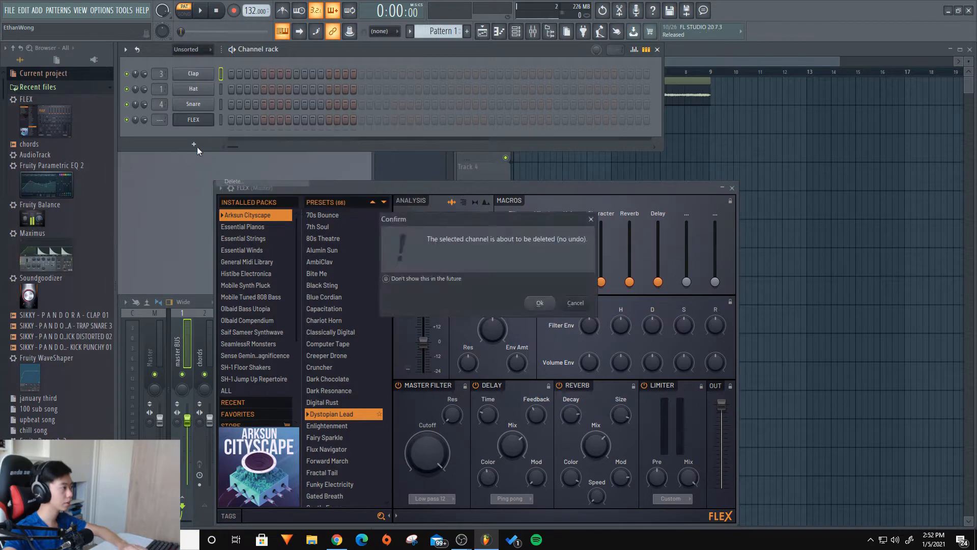
key("Return")
right_click(200, 74)
left_click(245, 181)
key("Return")
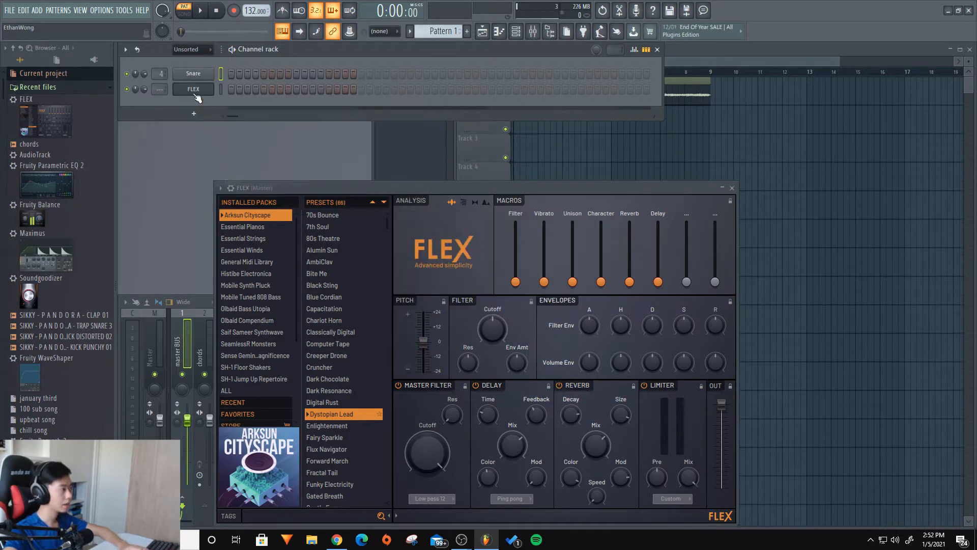
right_click(199, 74)
left_click(245, 182)
key("Return")
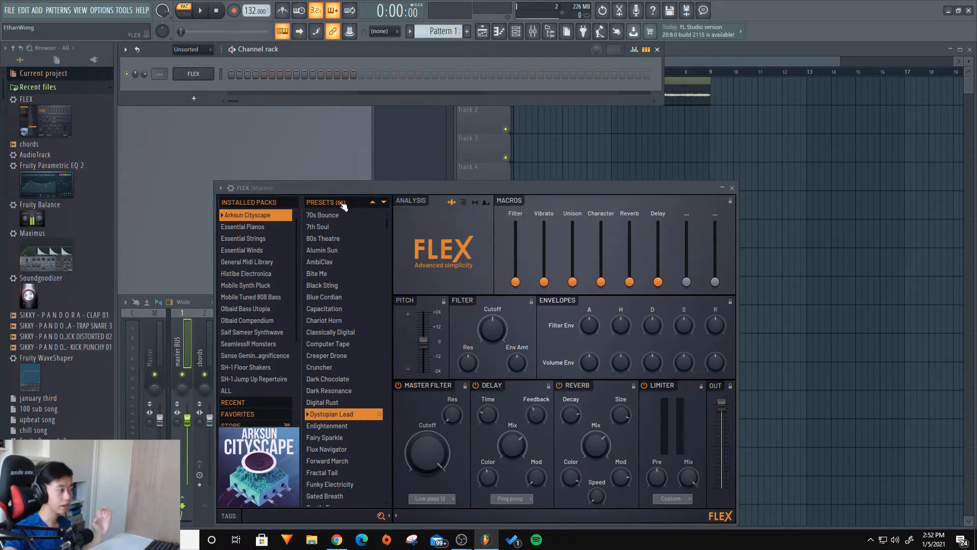
Step: Load the 808 Synth Boosted preset from the Mobile Tuned 808 Bass pack in FLEX
left_click(257, 294)
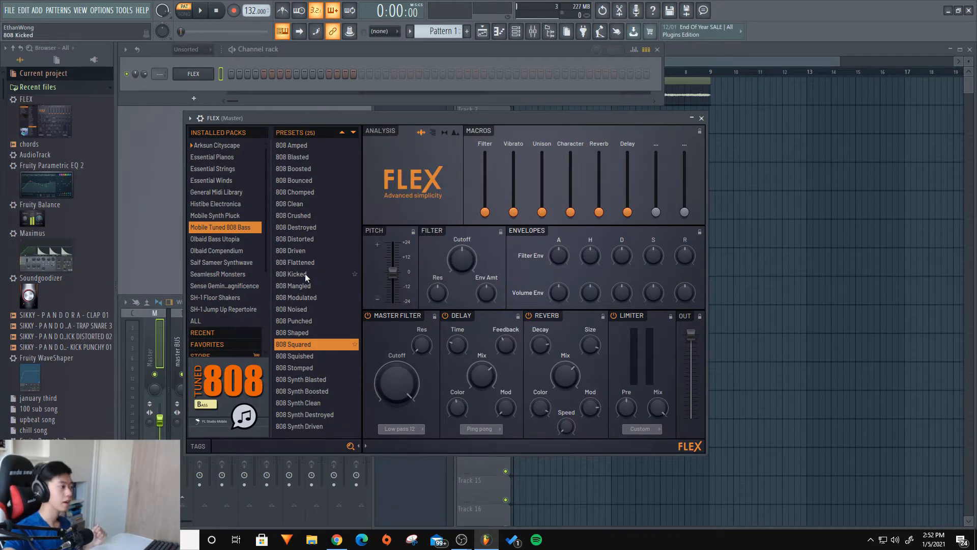
left_click(319, 389)
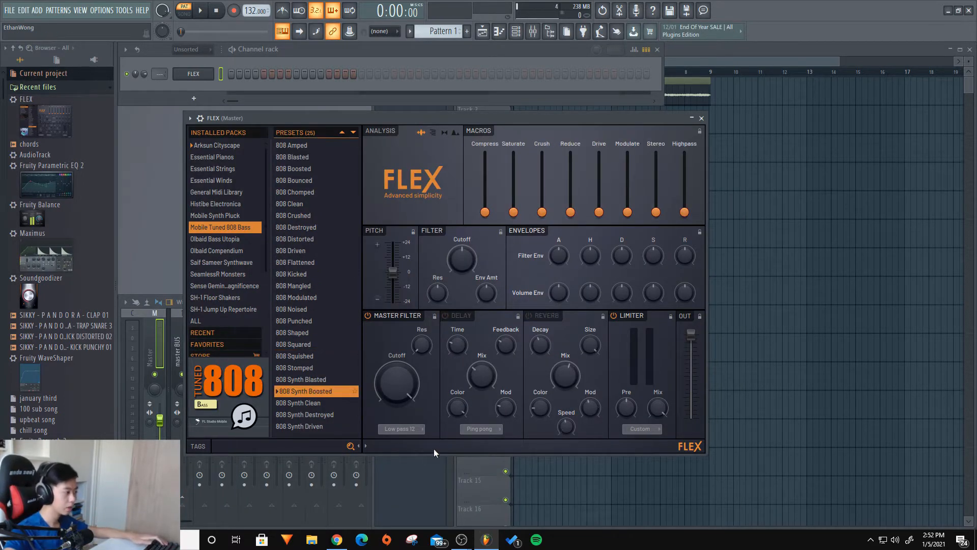
left_click(402, 476)
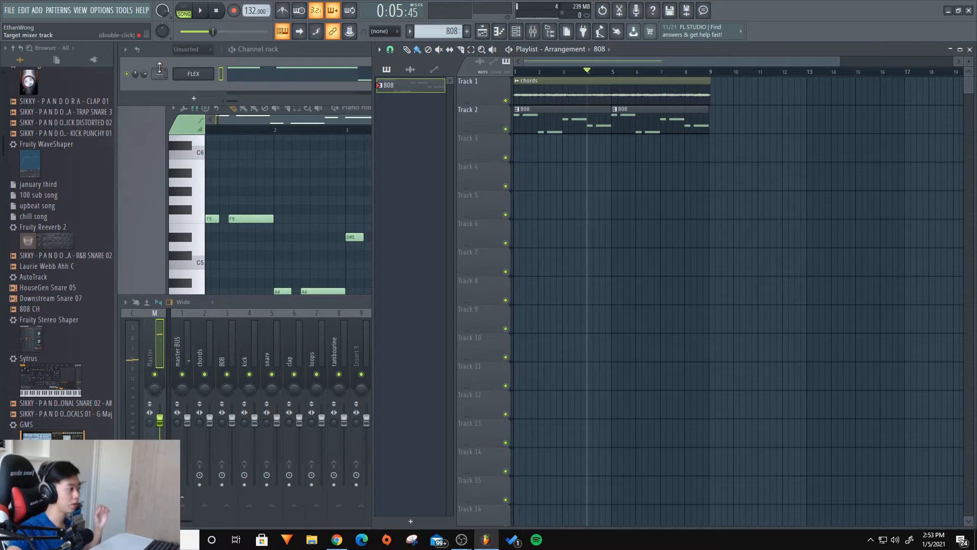
Step: Route the FLEX channel to mixer track 3 and rename the channel 808
left_click_drag(160, 67, 159, 56)
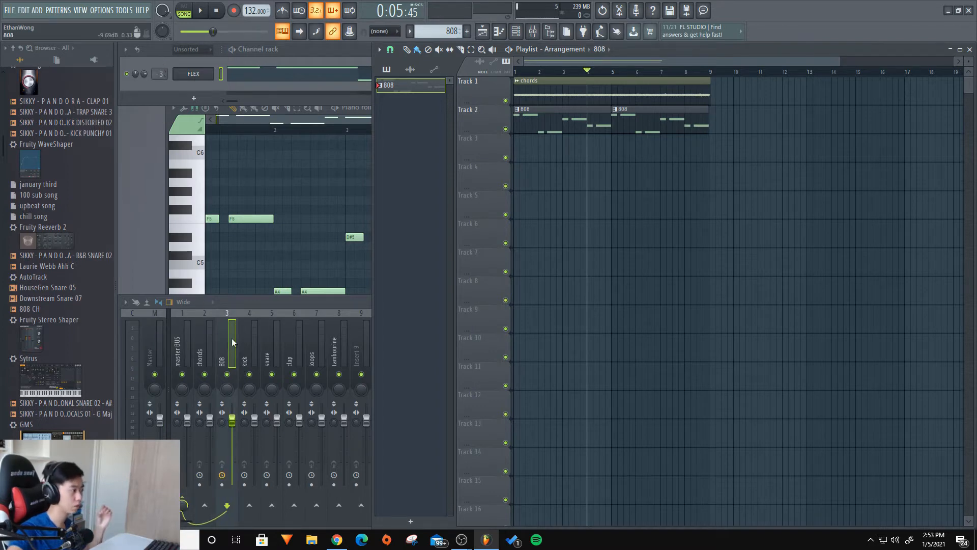
left_click(201, 76, "shift")
type("8")
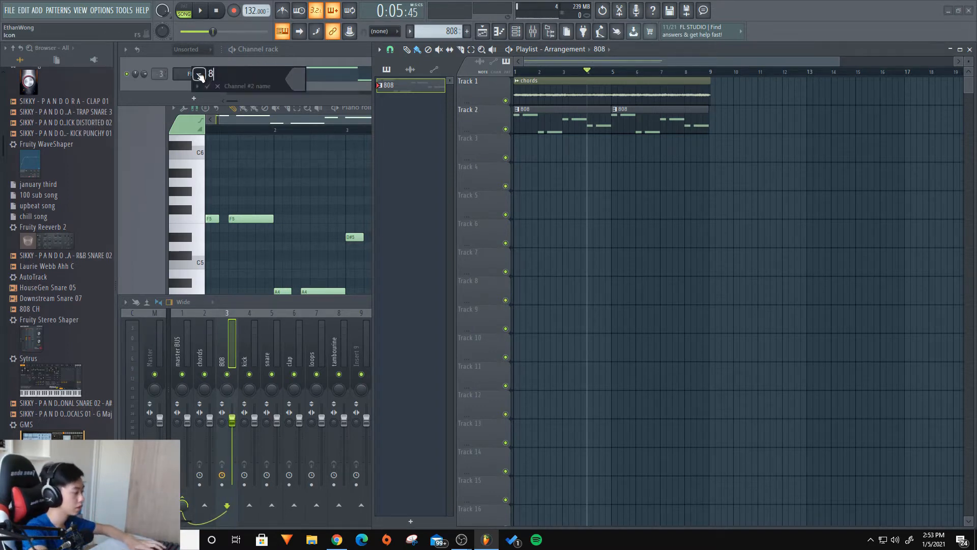
type("08")
key("Return")
left_click(233, 332)
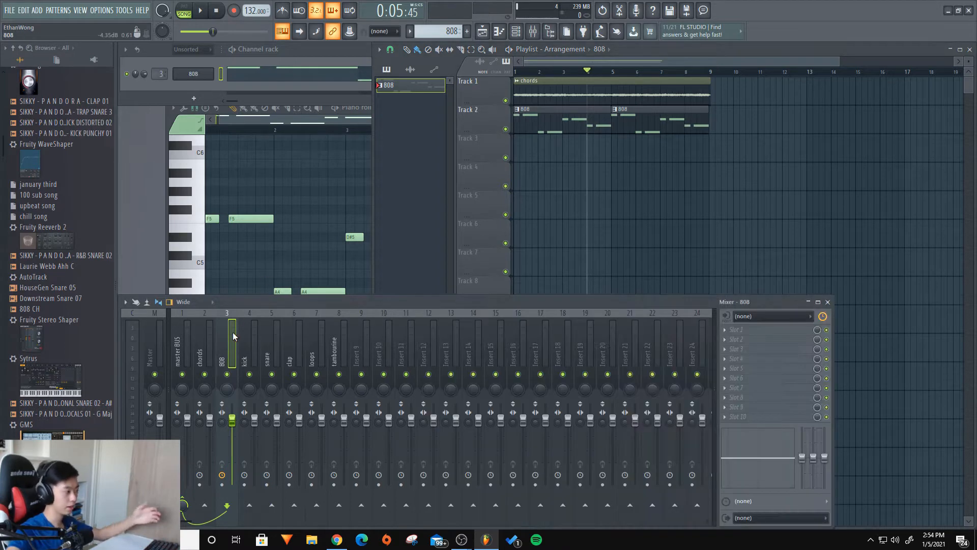
Step: Display all channel groups in the channel rack and route the chords channel to mixer track 2
left_click(188, 50)
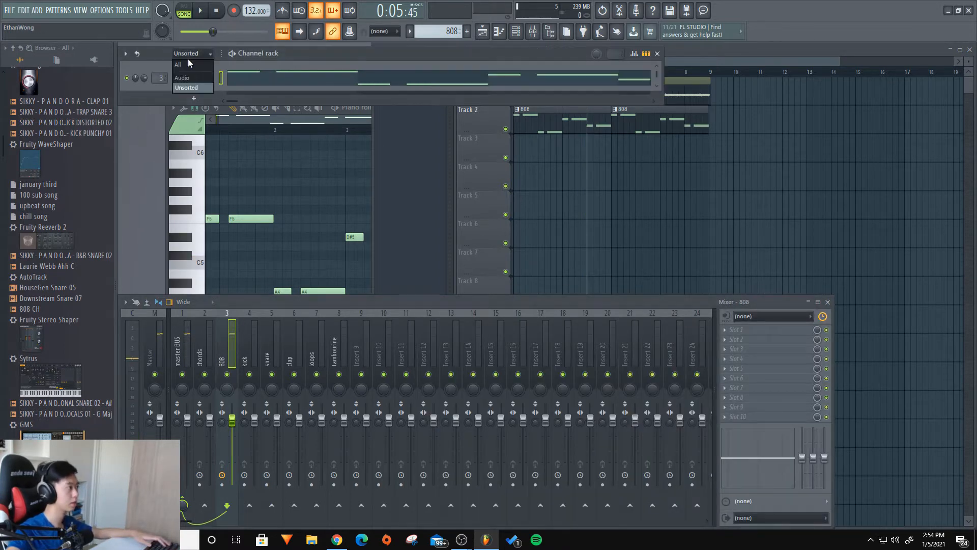
left_click(188, 62)
left_click_drag(167, 78, 168, 50)
Step: Lower the 808 mixer track's volume while playing the song, and stop playback
key("space")
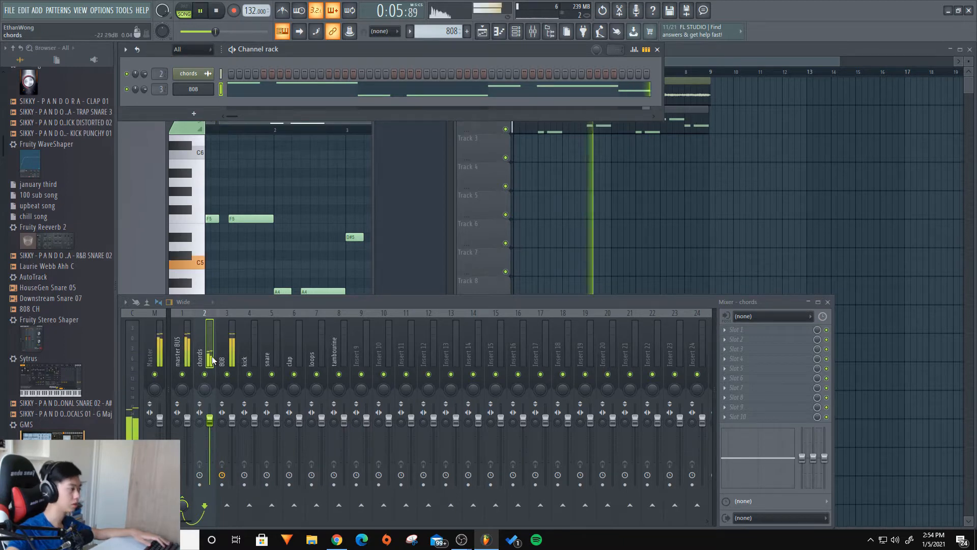
mouse_move(232, 418)
left_mouse_down()
mouse_move(235, 446)
mouse_move(232, 437)
left_mouse_up()
key("space")
right_click(645, 265)
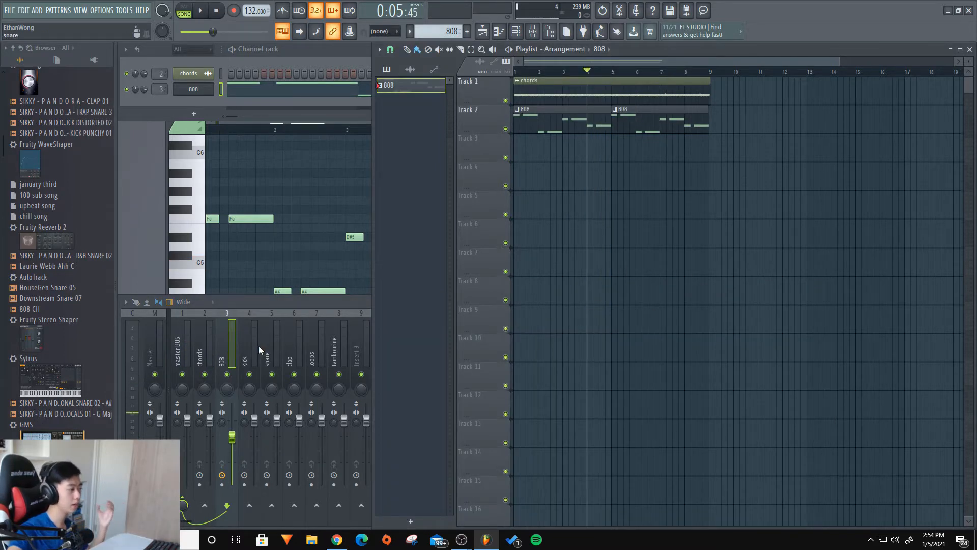
Step: Open the 1. KICK folder under PANDORA BY SIKKY, SIKKY_DRUMS, 1. DRUM ONE SHOTS in the browser
scroll(33, 210, "up", 10)
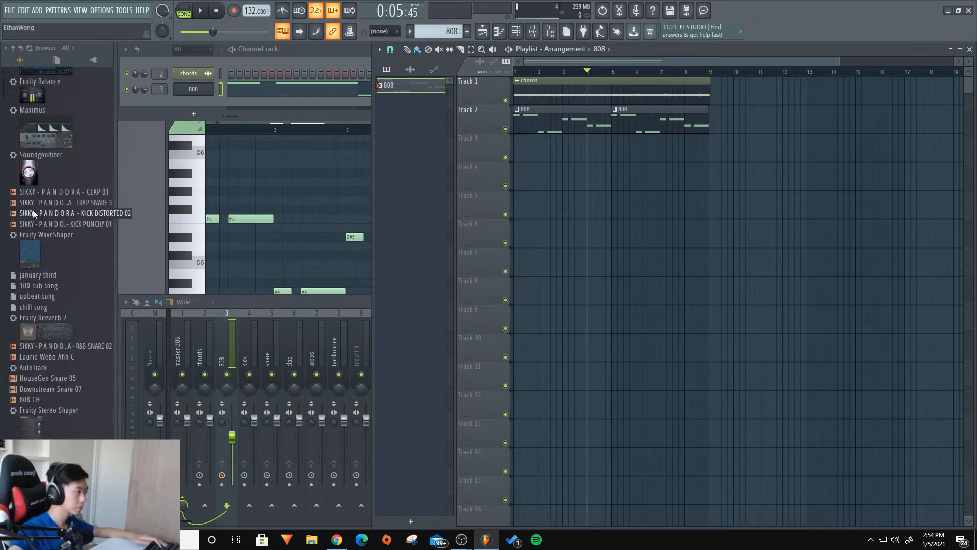
left_click(64, 88)
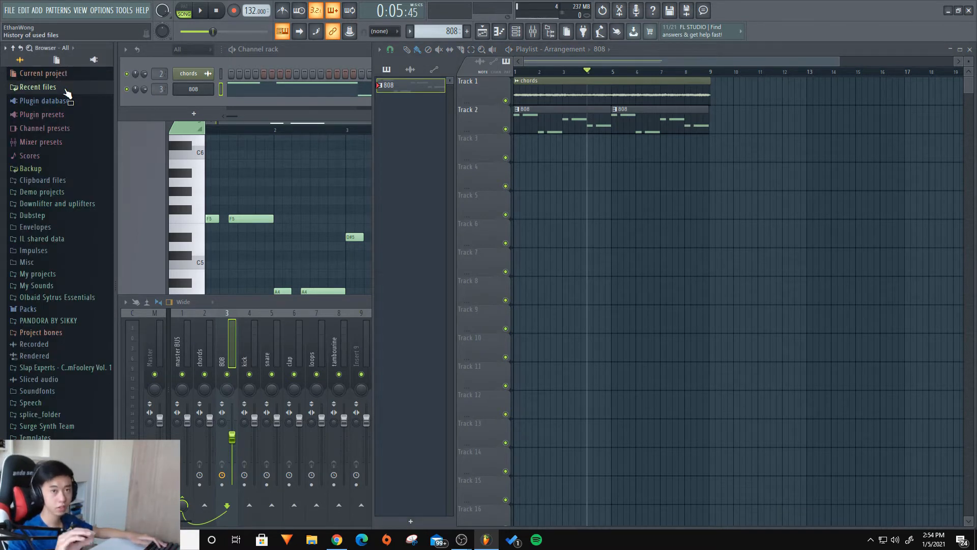
left_click(54, 321)
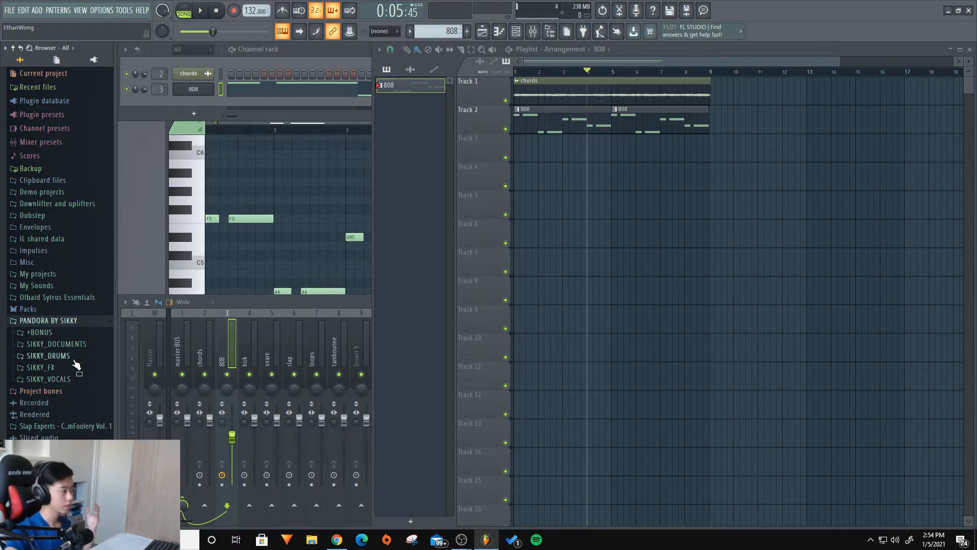
left_click(74, 359)
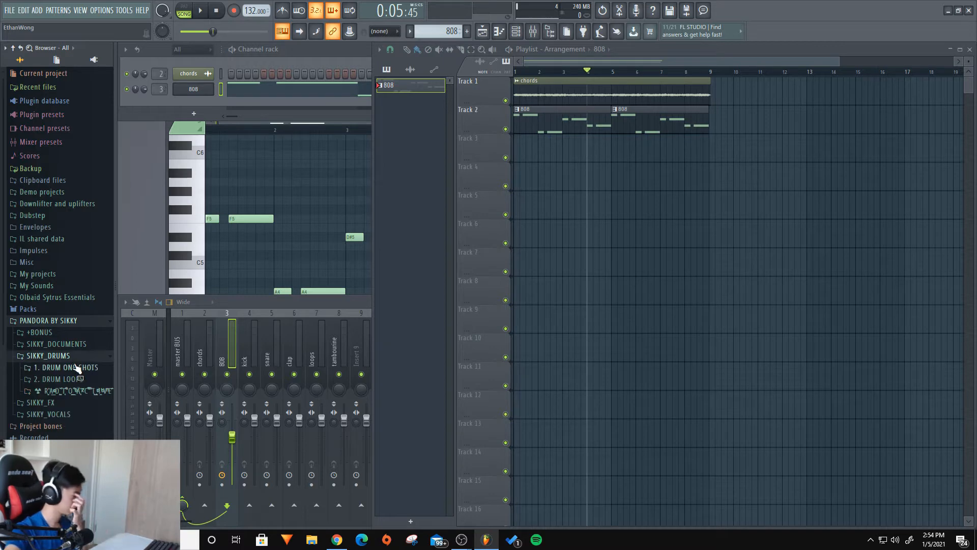
left_click(77, 367)
left_click(79, 379)
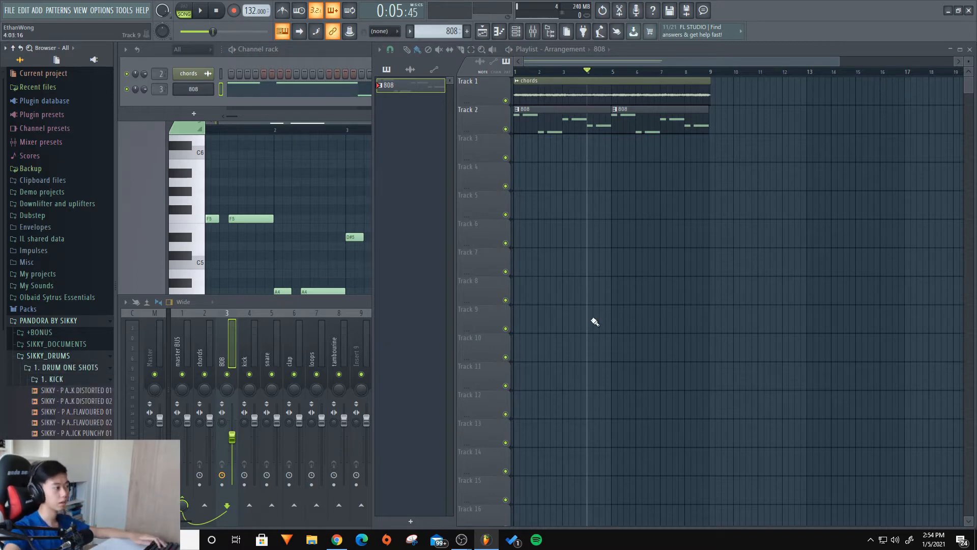
Step: Preview the Kick Distorted 01 and Kick Distorted 02 samples
left_click(55, 402)
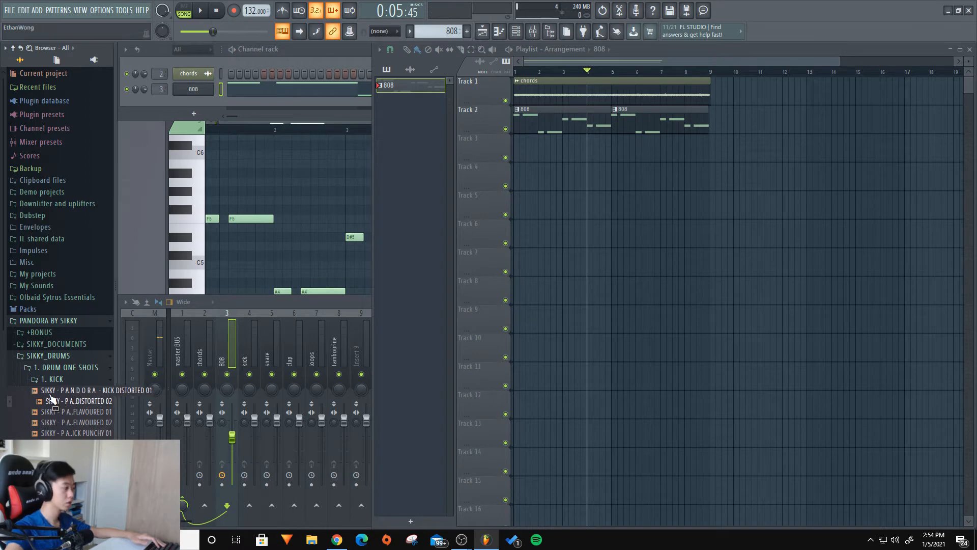
left_click(54, 393)
left_click(56, 401)
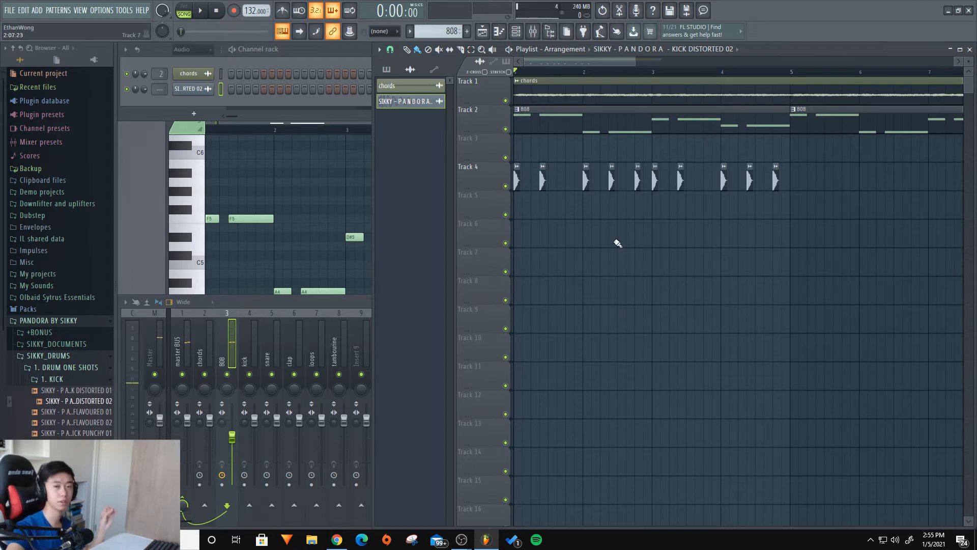
Step: Collapse the kick folder, open the 4. SNARE folder and preview its snare samples
left_click(56, 382)
left_click(57, 414)
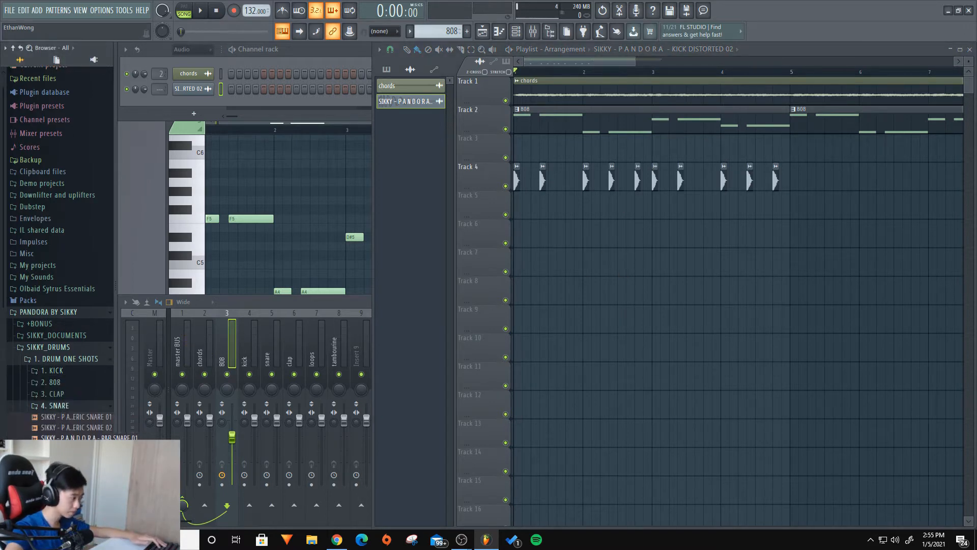
left_click(84, 430)
left_click(84, 470)
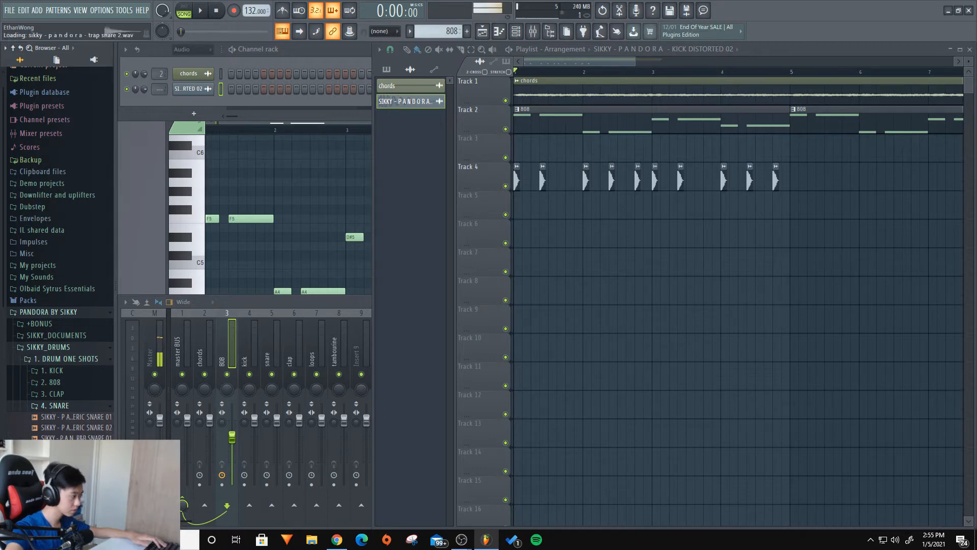
Step: Add the Trap Snare 3 sample to playlist Track 6 on beats 2 and 4 of bar 1
scroll(80, 297, "down", 6)
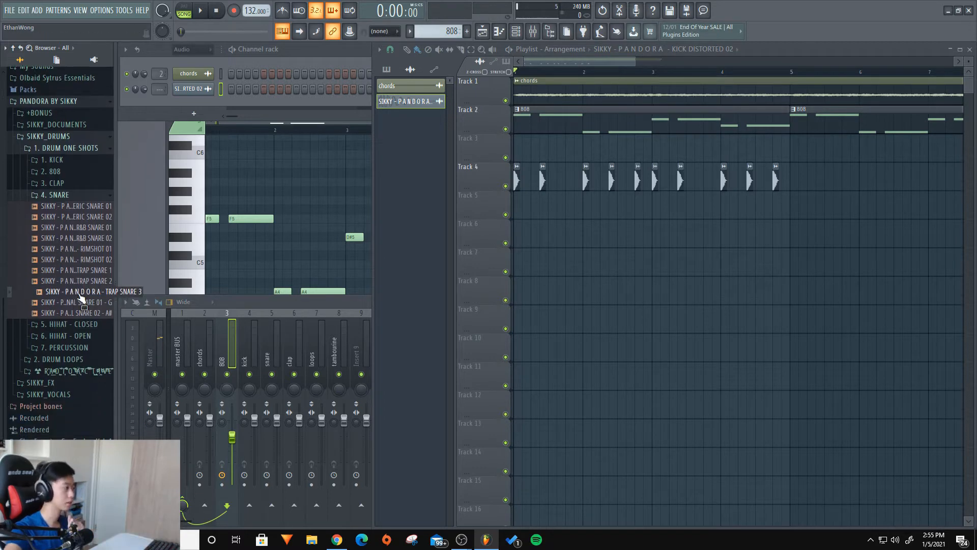
left_click_drag(72, 296, 537, 239)
scroll(514, 244, "up", 4)
left_click(666, 243)
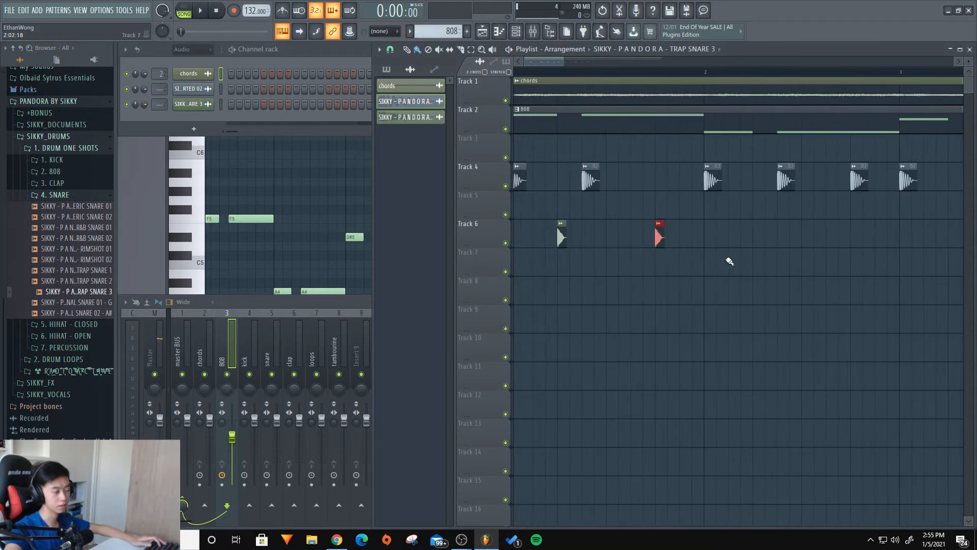
Step: Place Trap Snare 3 hits on beats 2 and 4 of bars 2 to 4 on Track 6 while the song plays
key("space")
left_click_drag(731, 261, 626, 310)
left_click(639, 238)
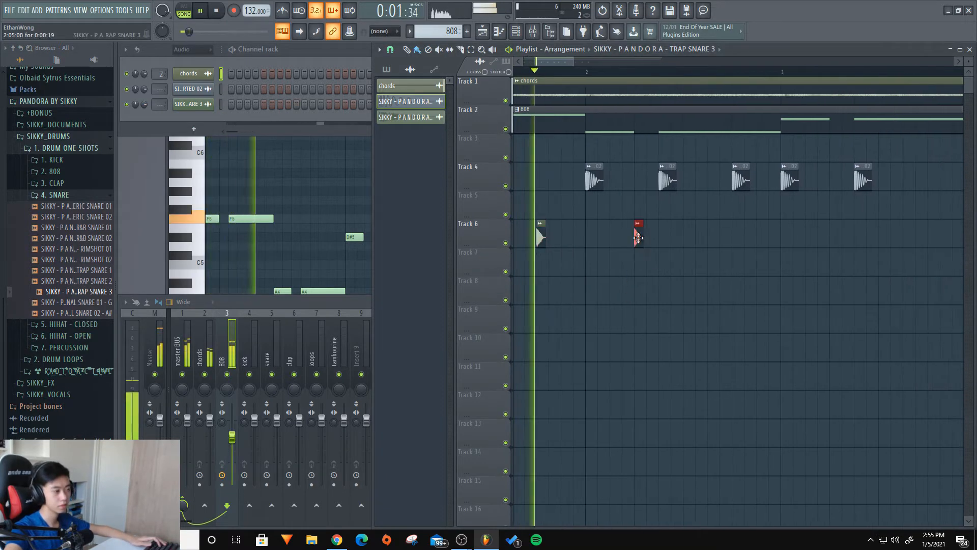
left_click(735, 237)
left_click(833, 237)
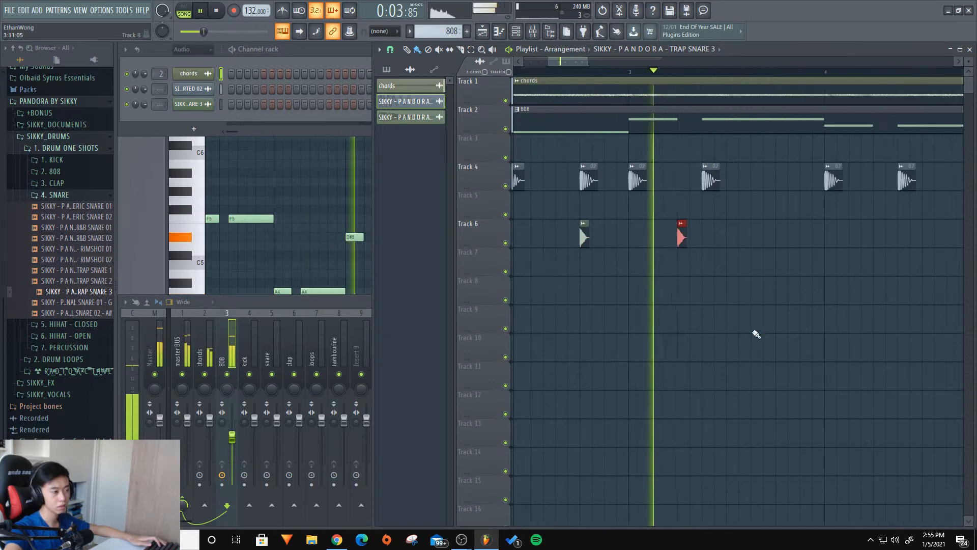
left_click(789, 238)
left_click(876, 237)
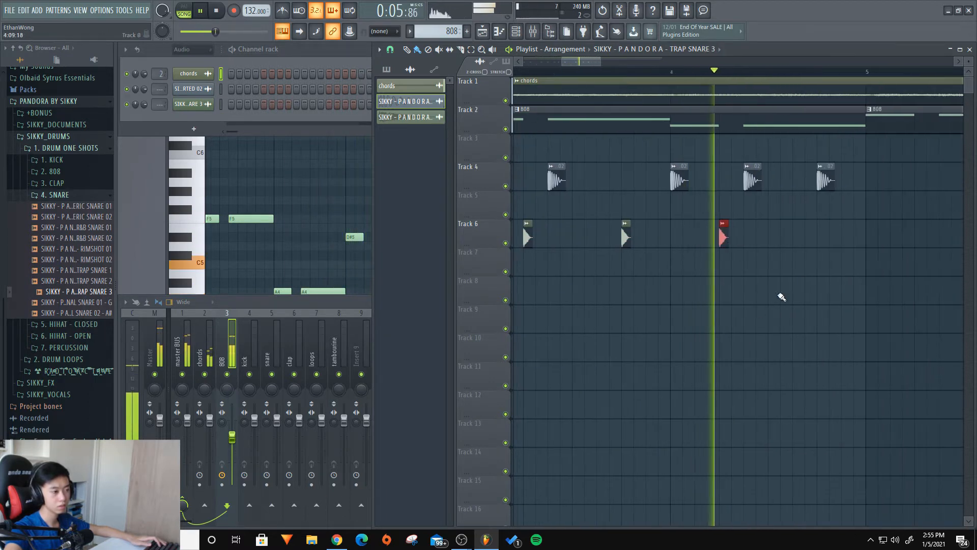
left_click(825, 243)
key("space")
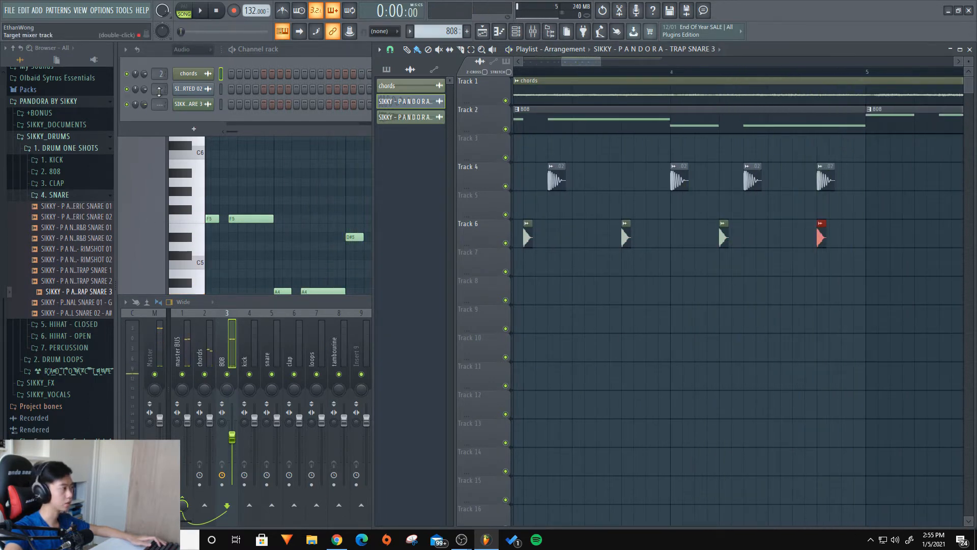
Step: Route the distorted kick channel to mixer track 4 and the trap snare channel to mixer track 5
scroll(161, 89, "up", 1)
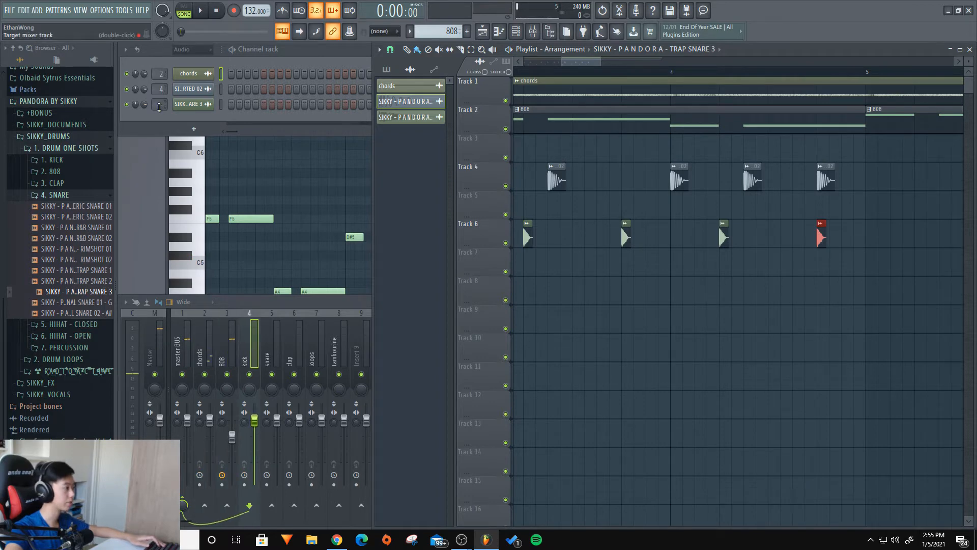
scroll(159, 104, "up", 5)
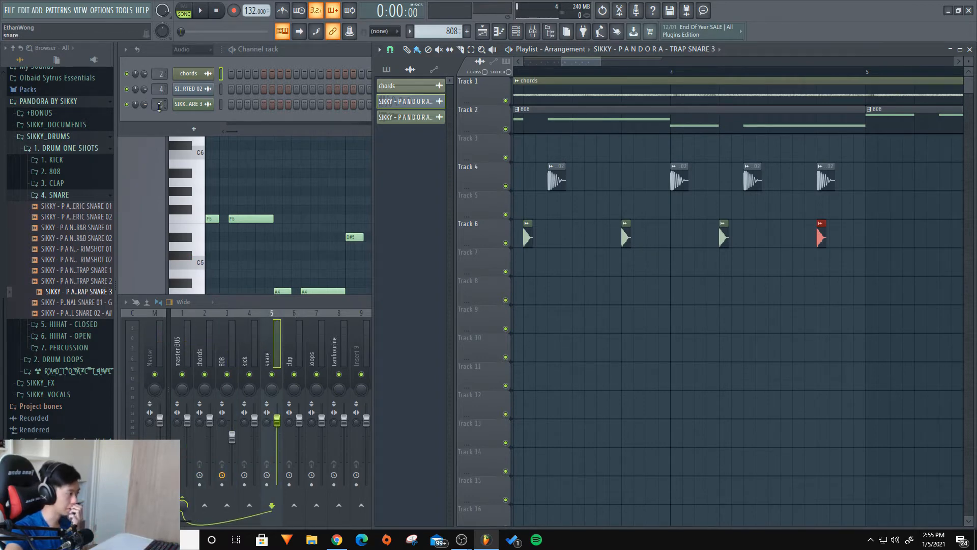
left_click(245, 355)
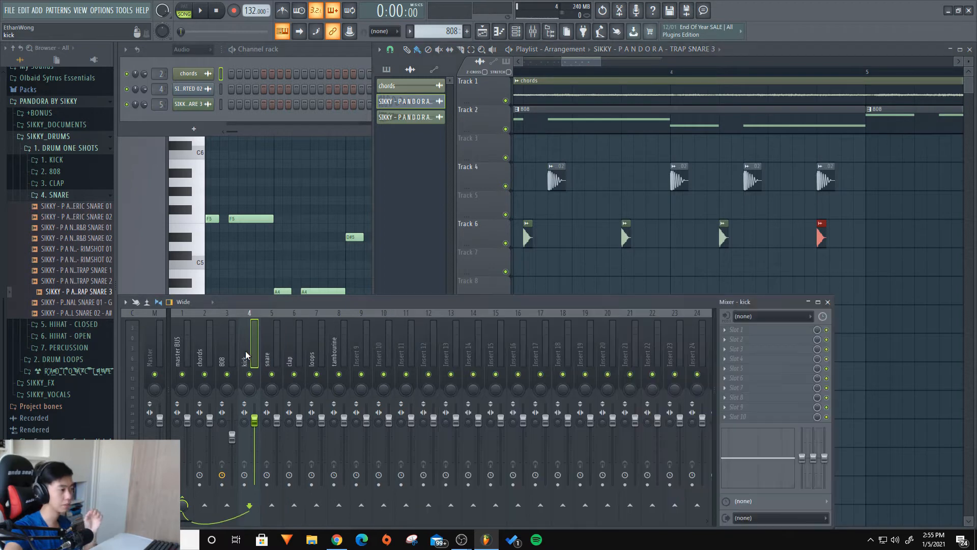
Step: Lower the master BUS volume to 74% (-6.3 dB) and slightly reduce the kick and snare volumes during playback
left_click_drag(612, 292, 793, 324)
scroll(633, 318, "down", 3)
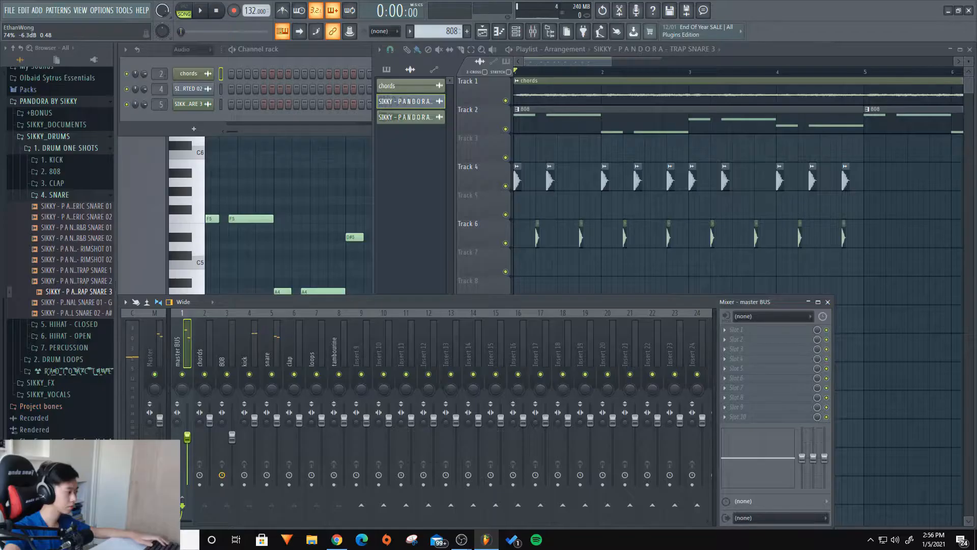
key("space")
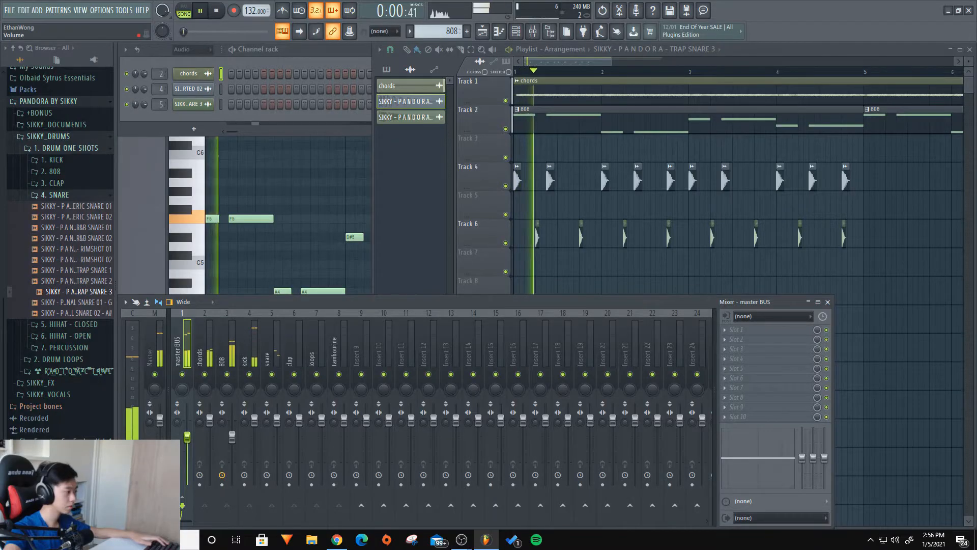
left_click_drag(254, 420, 276, 430)
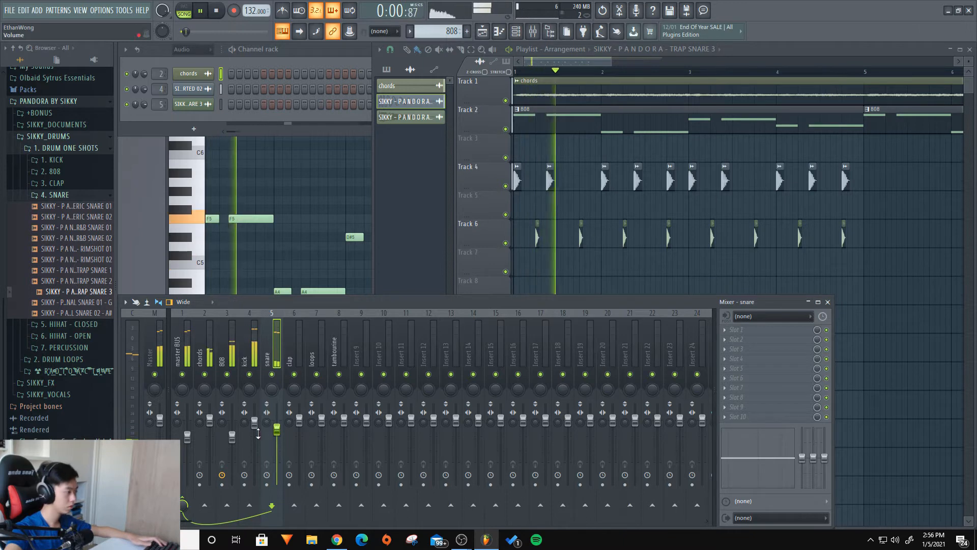
key("space")
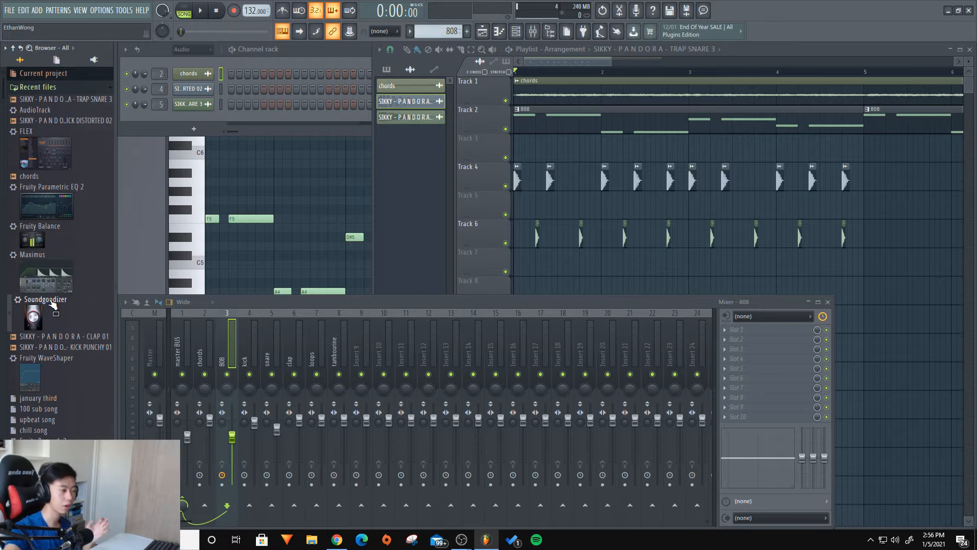
Step: Add the Soundgoodizer effect to the 808 mixer track
left_click_drag(71, 311, 226, 379)
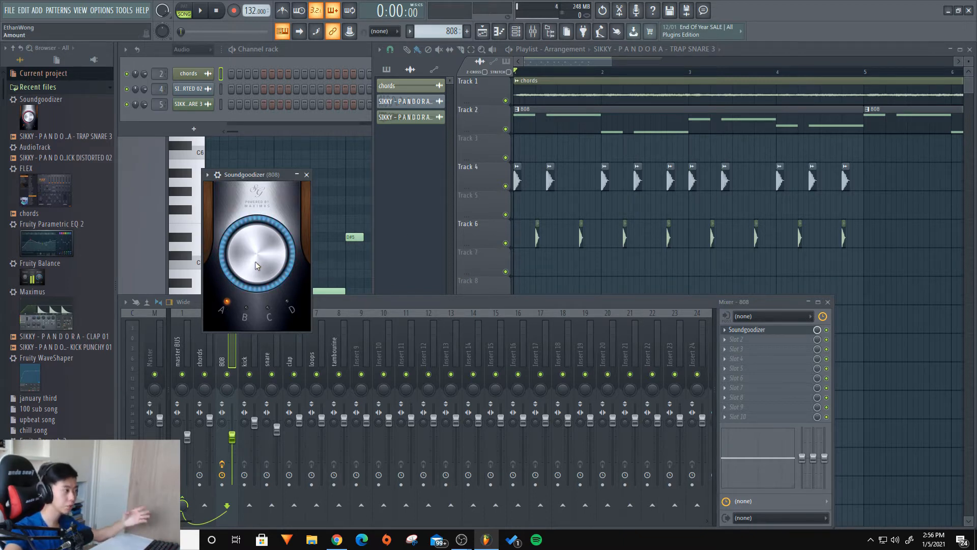
Step: Play the song and rebalance the mixer, lowering the 808 slightly and raising the snare slightly
right_click(549, 278)
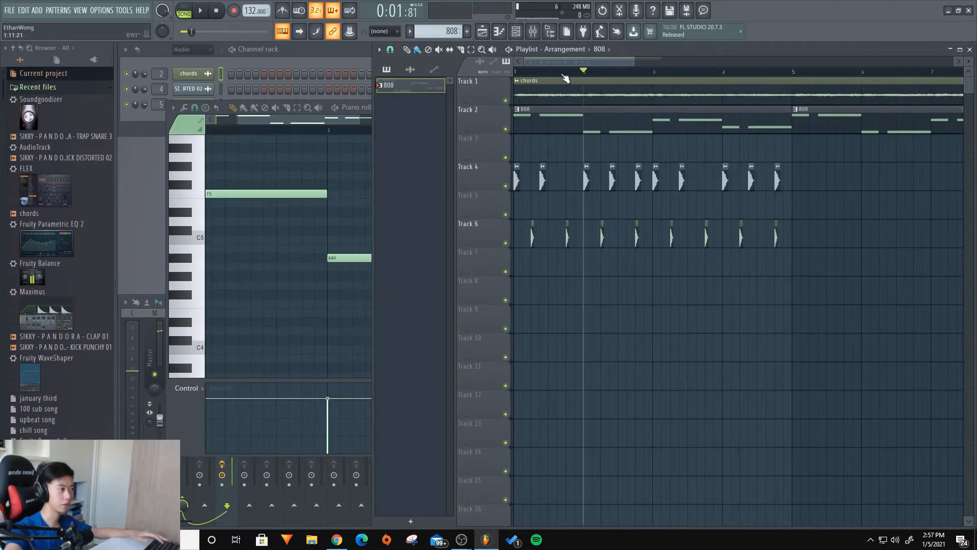
key("space")
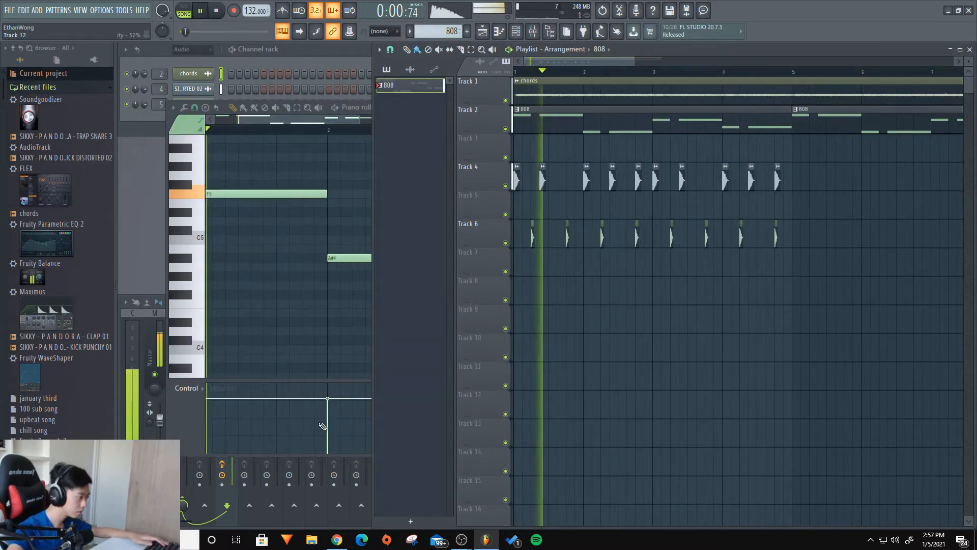
key("F9")
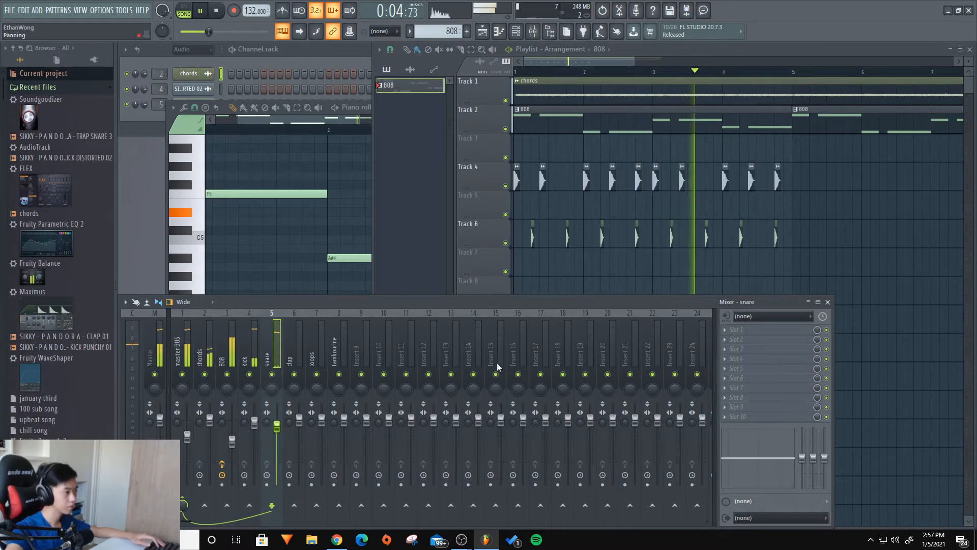
left_click(647, 280)
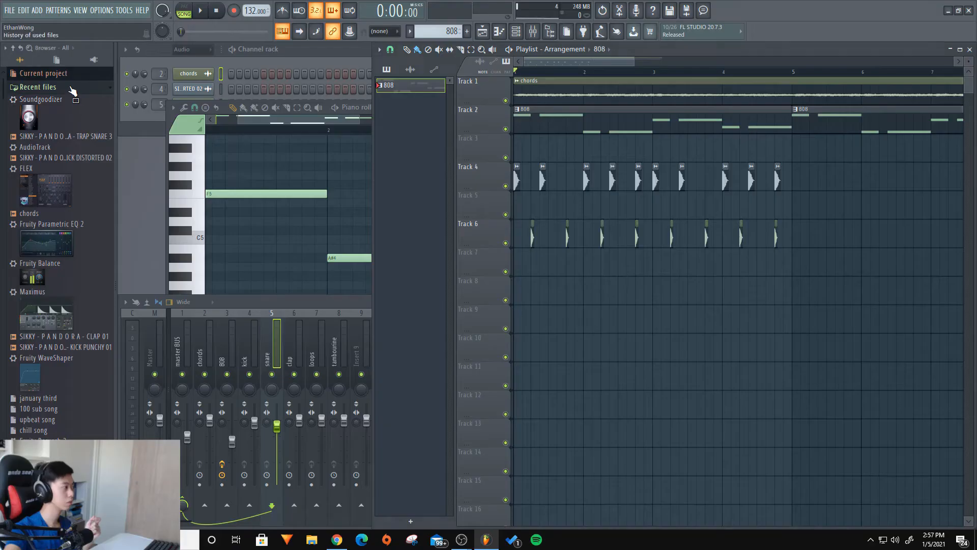
Step: Find CLAP 02 in the clap one-shots of PANDORA BY SIKKY and place it on Track 7 under the first snare
left_click(66, 88)
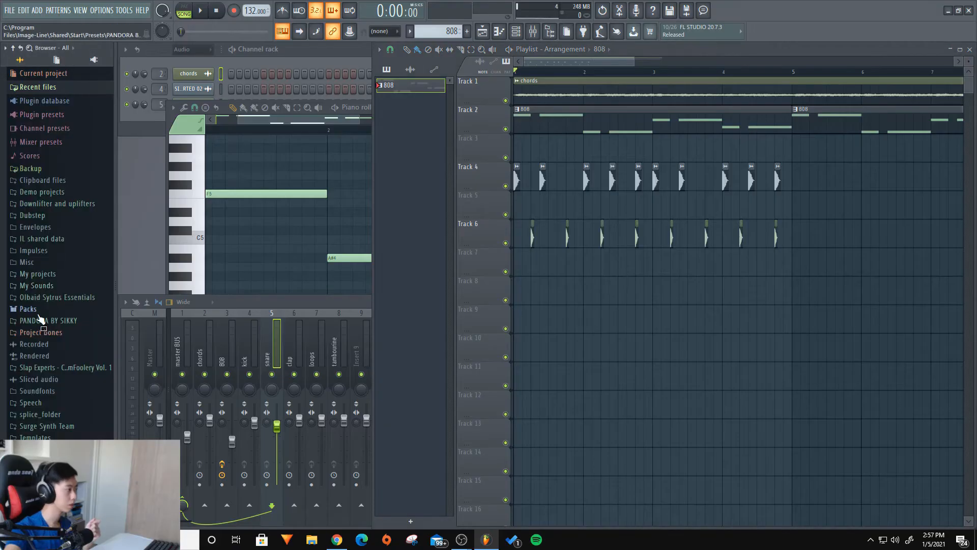
left_click(43, 321)
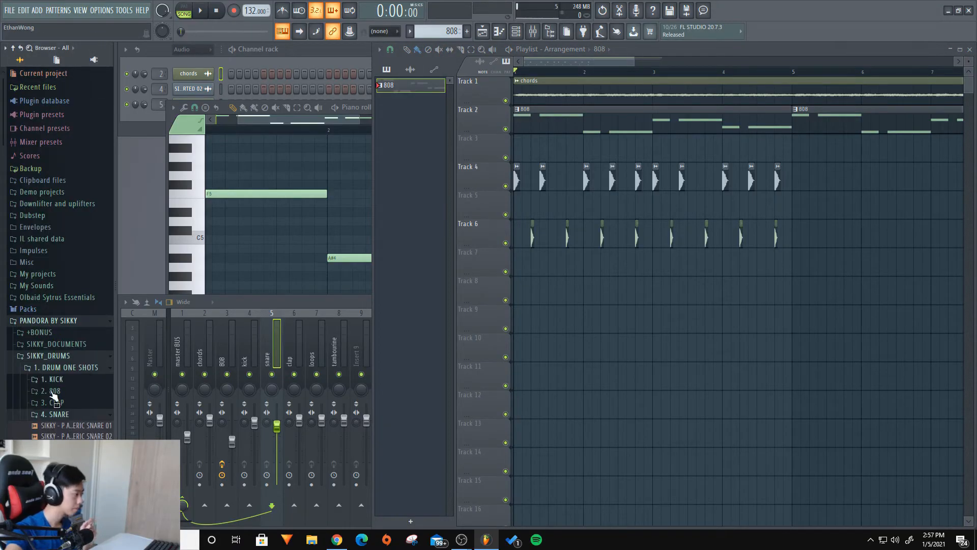
left_click(46, 355)
left_click(76, 202)
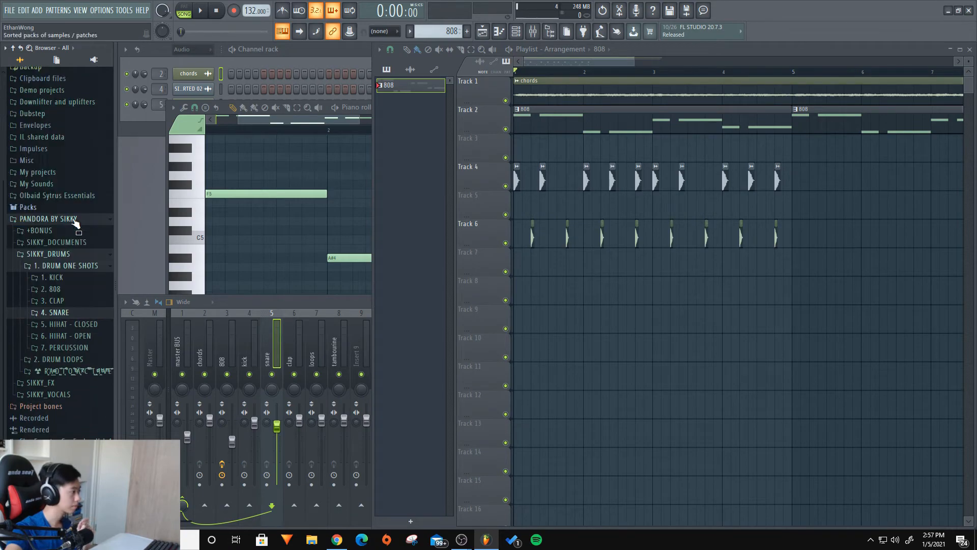
left_click(56, 312)
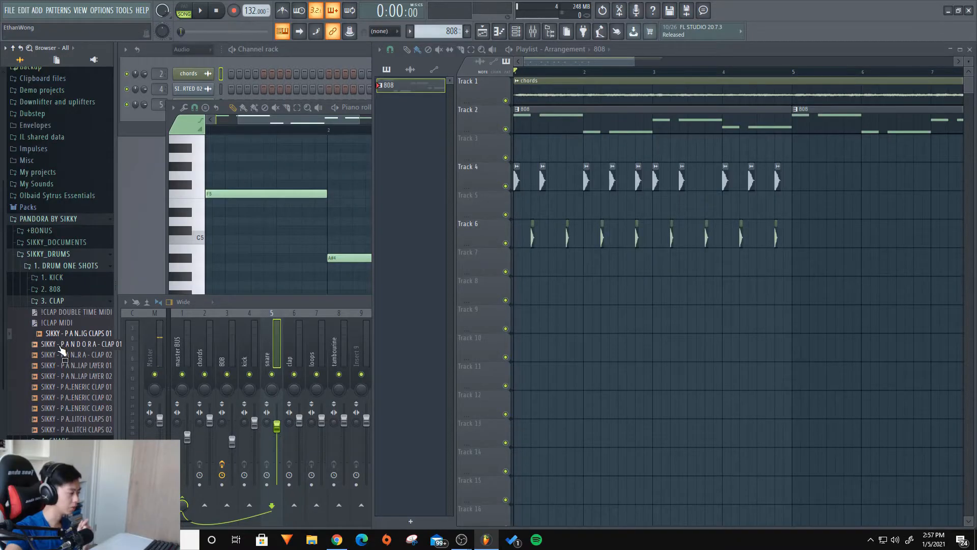
left_click(63, 349)
left_click_drag(62, 350, 535, 262)
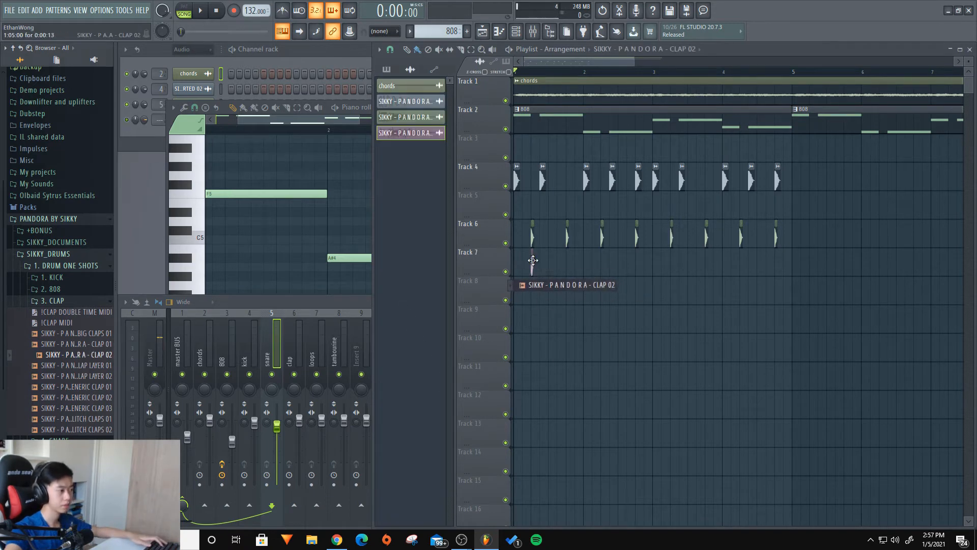
Step: Solo Tracks 6 and 7 and play the layered snare and clap on their own
scroll(532, 268, "up", 5)
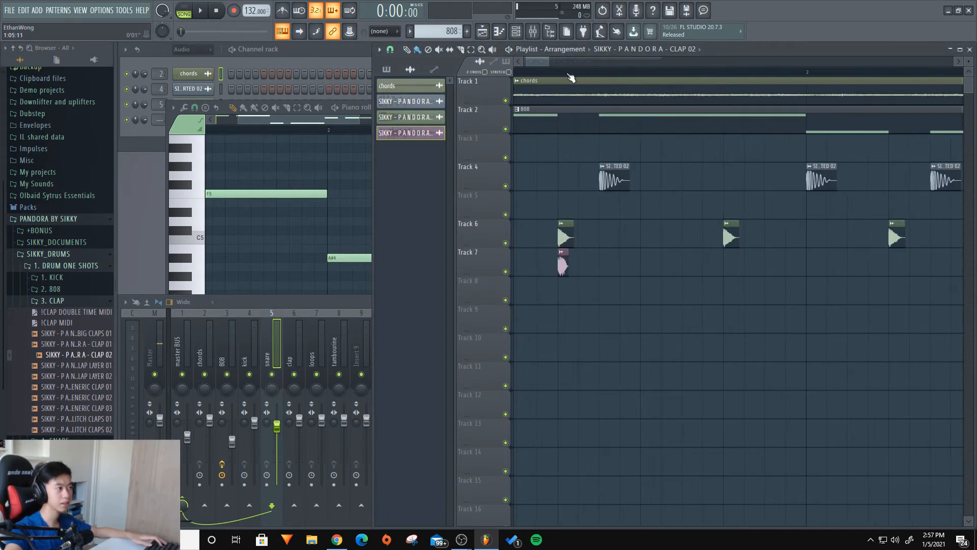
key("space")
left_click(505, 244, "ctrl")
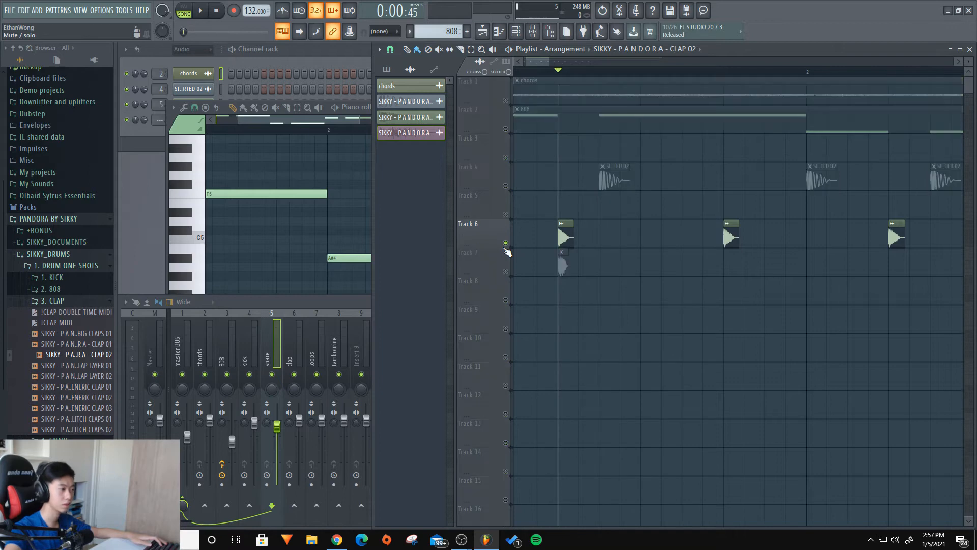
left_click(506, 270)
key("space")
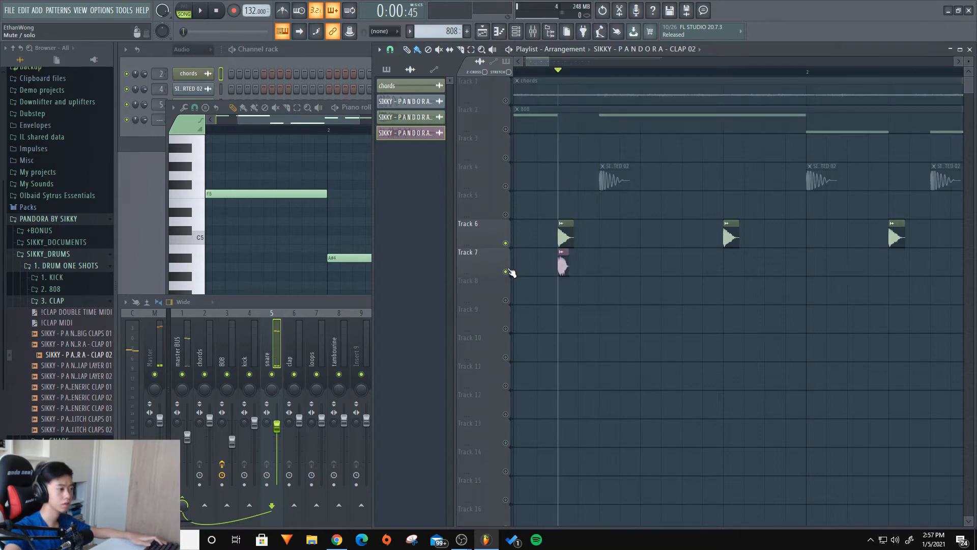
Step: Route the CLAP 02 channel to mixer track 6 and lower the clap volume slightly
left_click(152, 135)
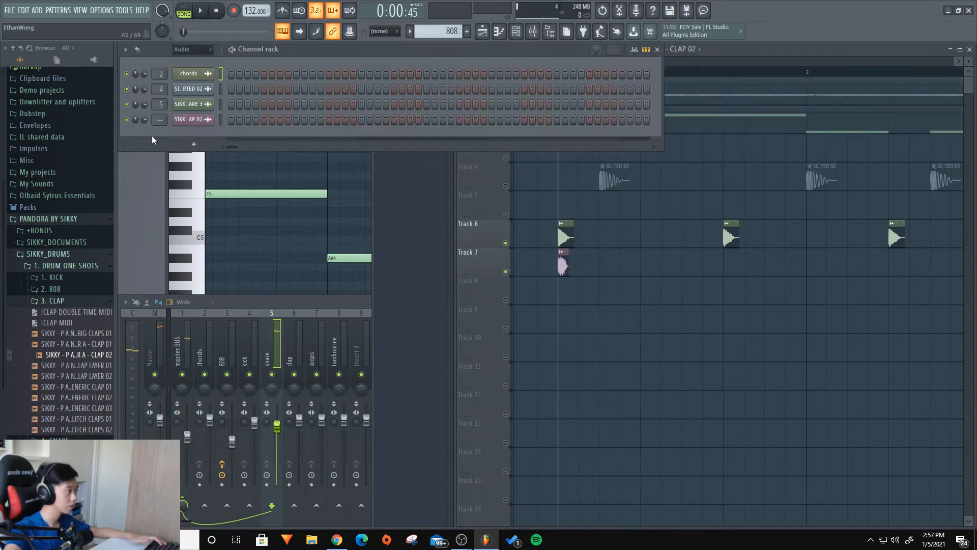
left_click_drag(162, 120, 162, 120)
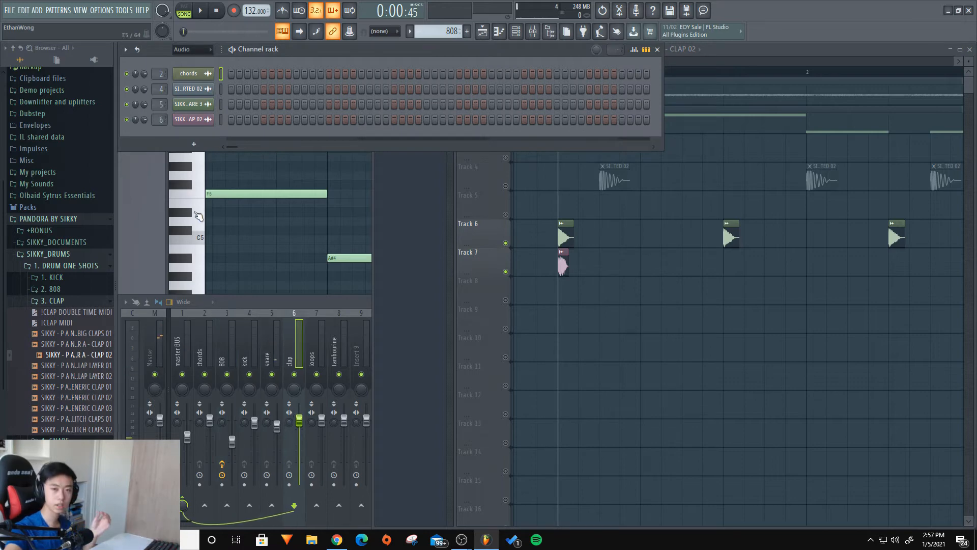
left_click_drag(302, 409, 302, 426)
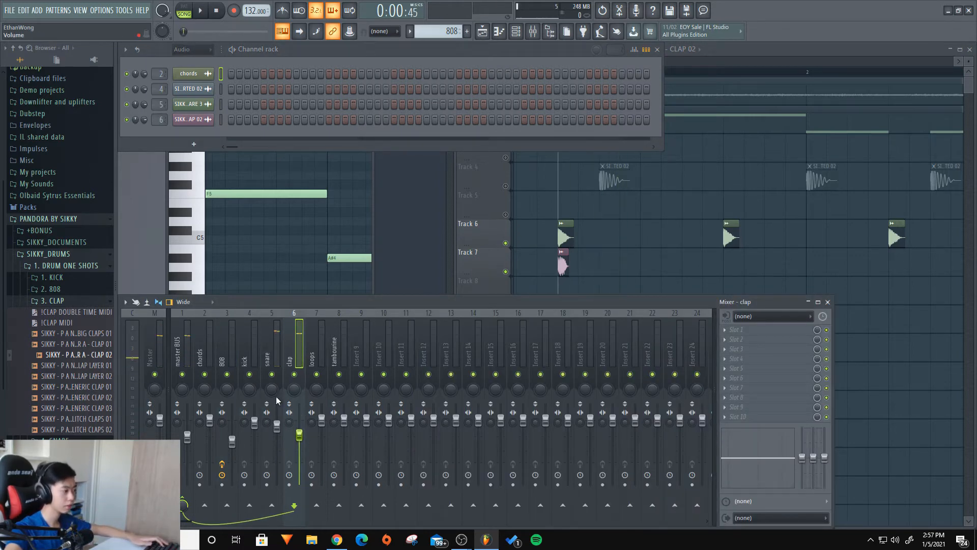
Step: Pan the snare mixer track slightly left and the clap mixer track about 29% right
left_click_drag(270, 389, 293, 388)
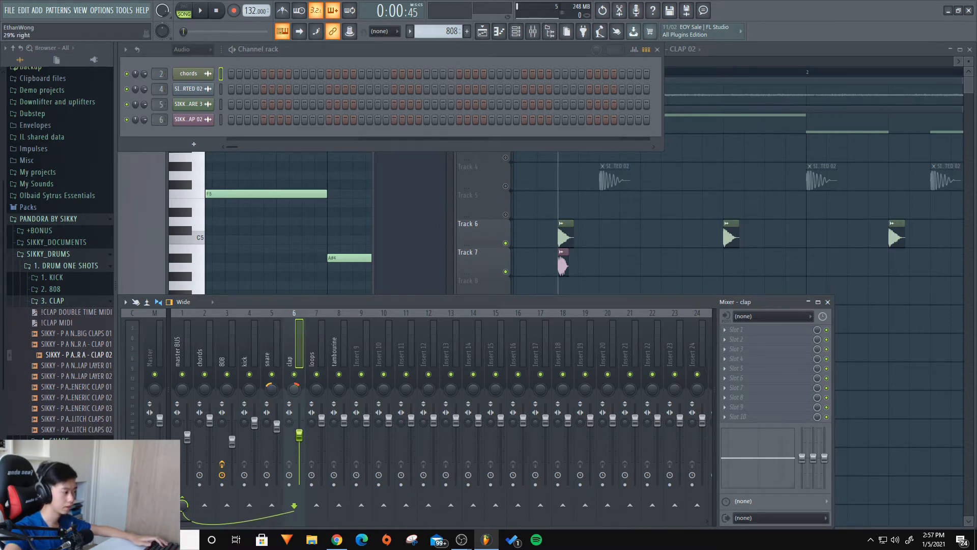
left_click_drag(271, 389, 271, 385)
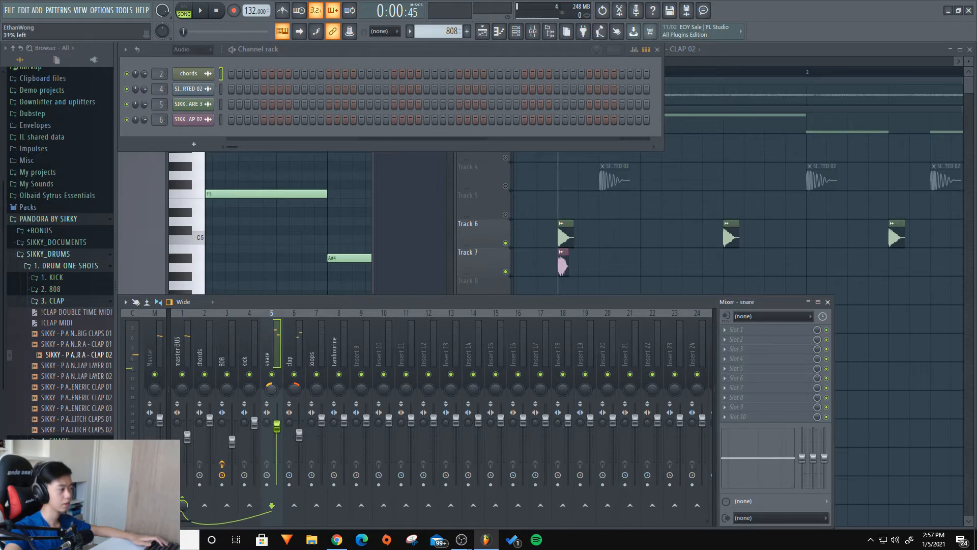
left_click(297, 395)
Step: Place CLAP 02 hits on Track 7 under each remaining snare hit through bar 4
left_click(732, 262)
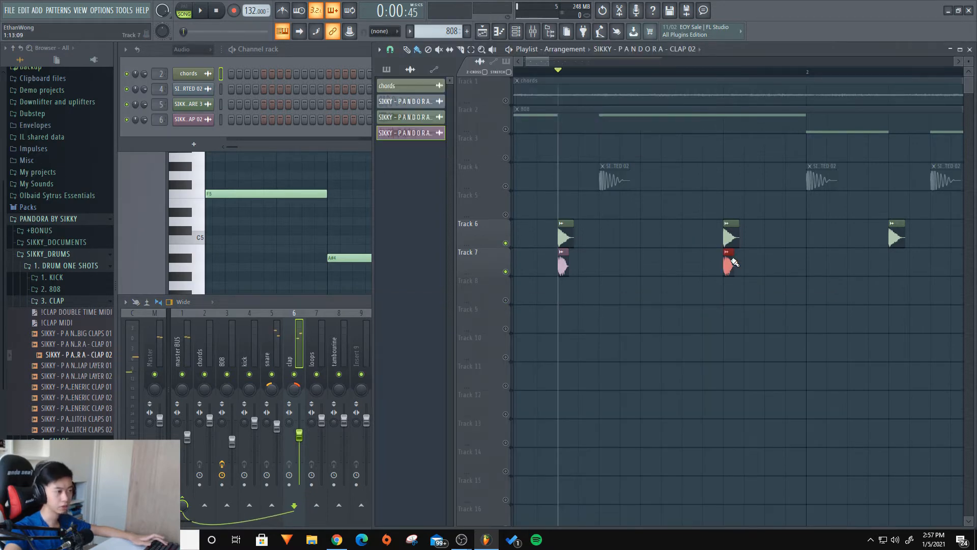
scroll(681, 307, "right", 3)
left_click(687, 269)
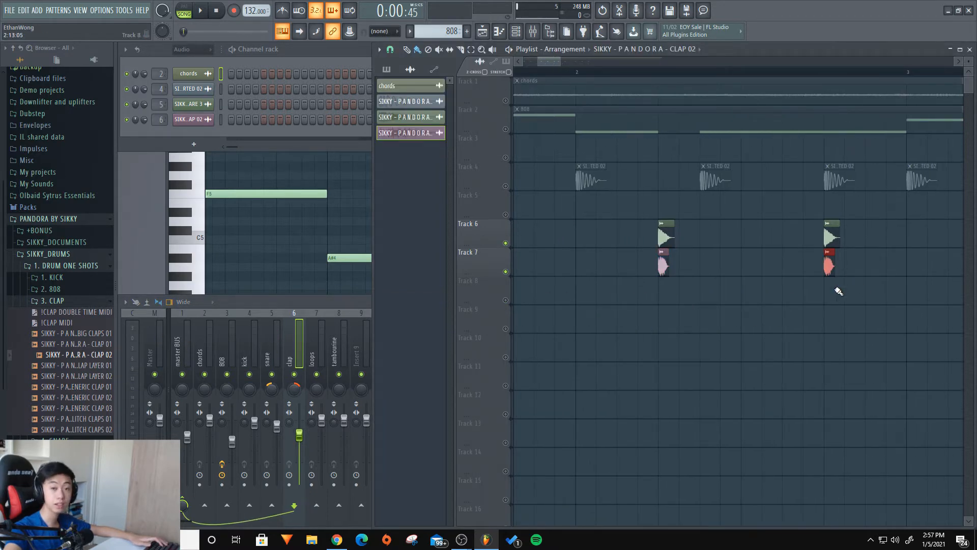
scroll(746, 314, "right", 3)
left_click(825, 264)
scroll(822, 265, "down", 4)
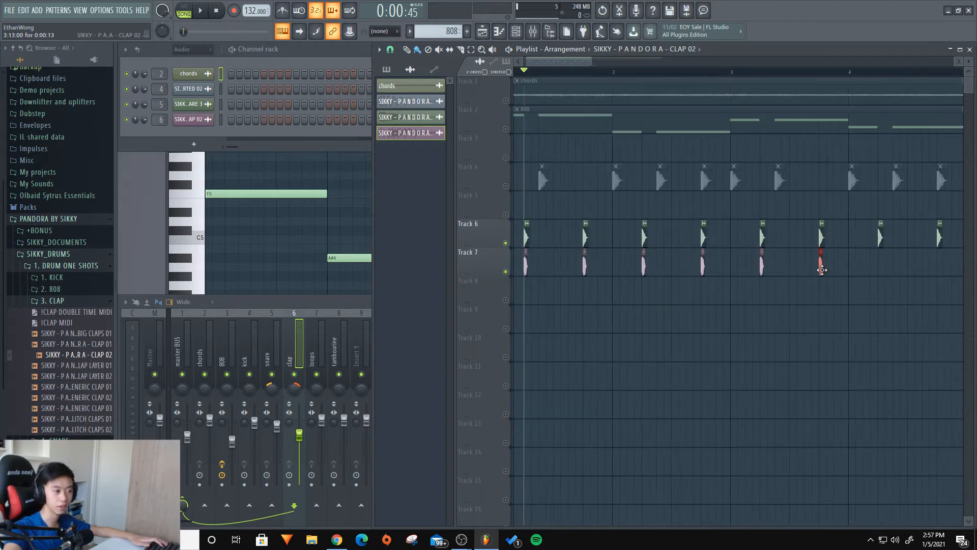
scroll(829, 312, "right", 1)
scroll(814, 293, "up", 4)
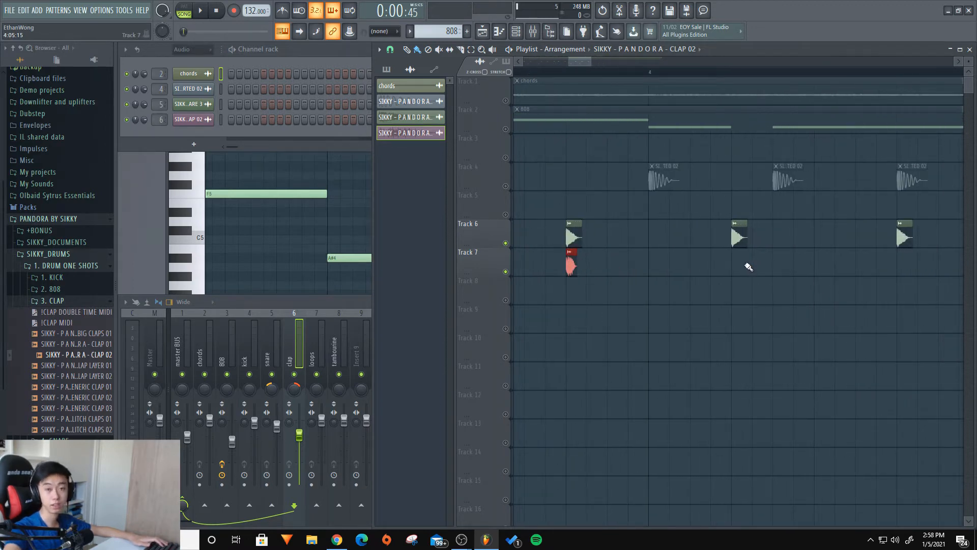
left_click(893, 262)
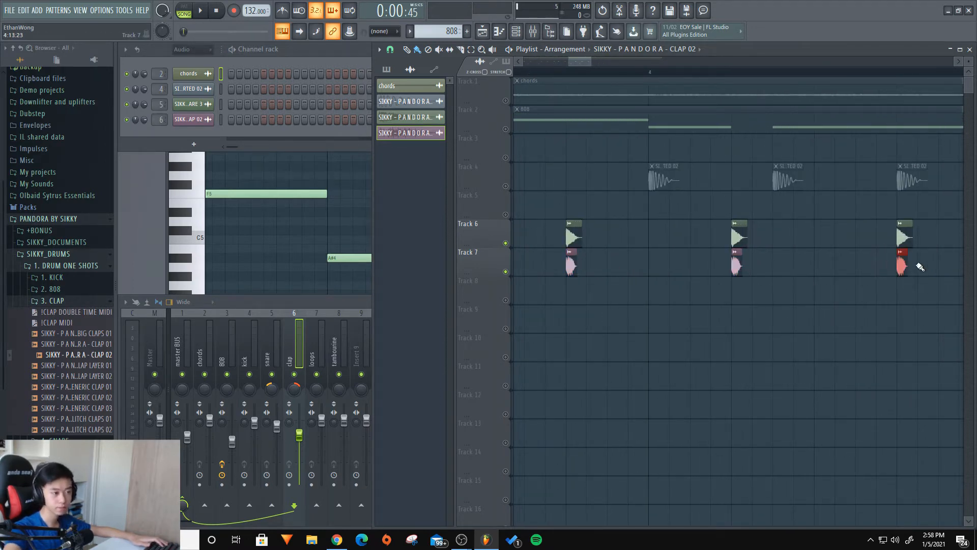
scroll(865, 295, "down", 4)
Step: Unmute all playlist tracks and play the full arrangement with the clap layer
key("space")
scroll(510, 257, "up", 4)
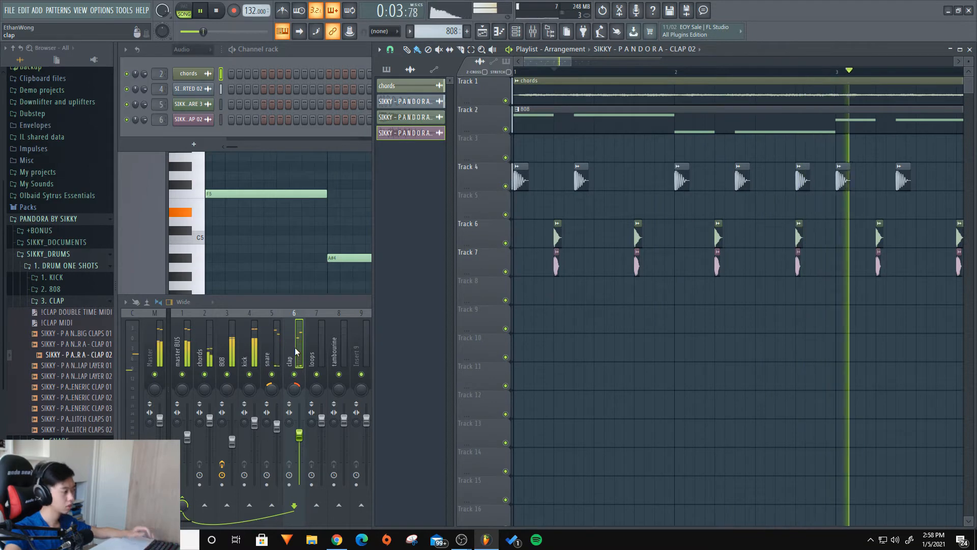
left_click(256, 357)
key("space")
right_click(546, 262)
scroll(717, 295, "down", 5)
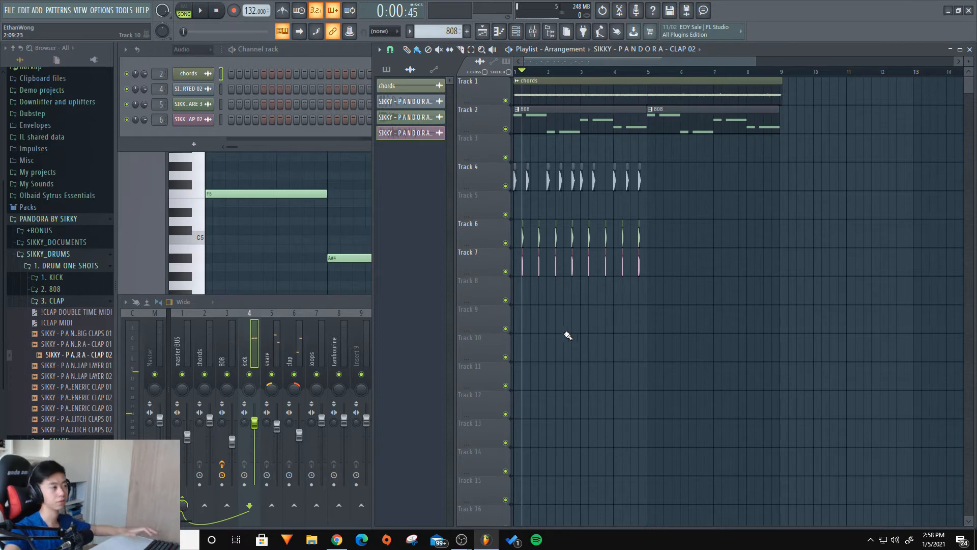
scroll(521, 281, "up", 5)
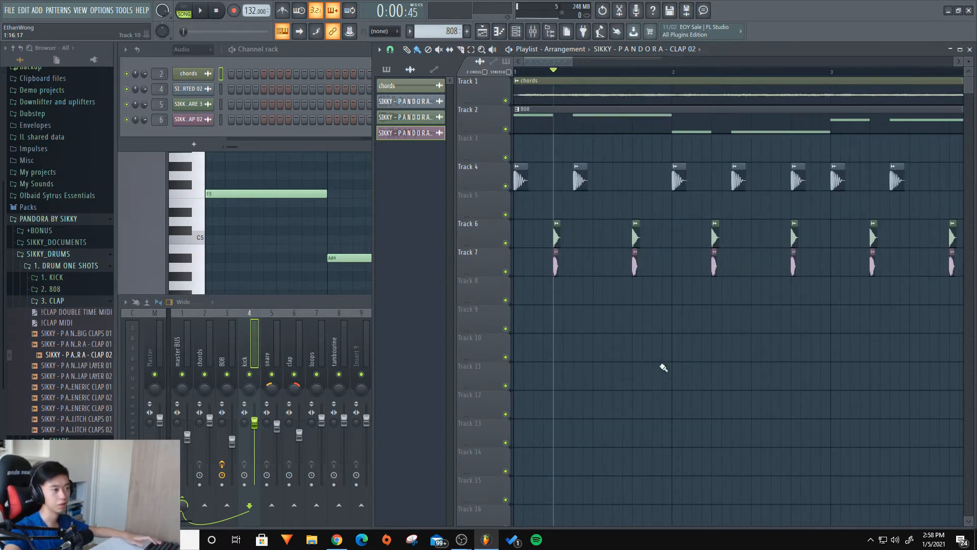
scroll(664, 368, "up", 3)
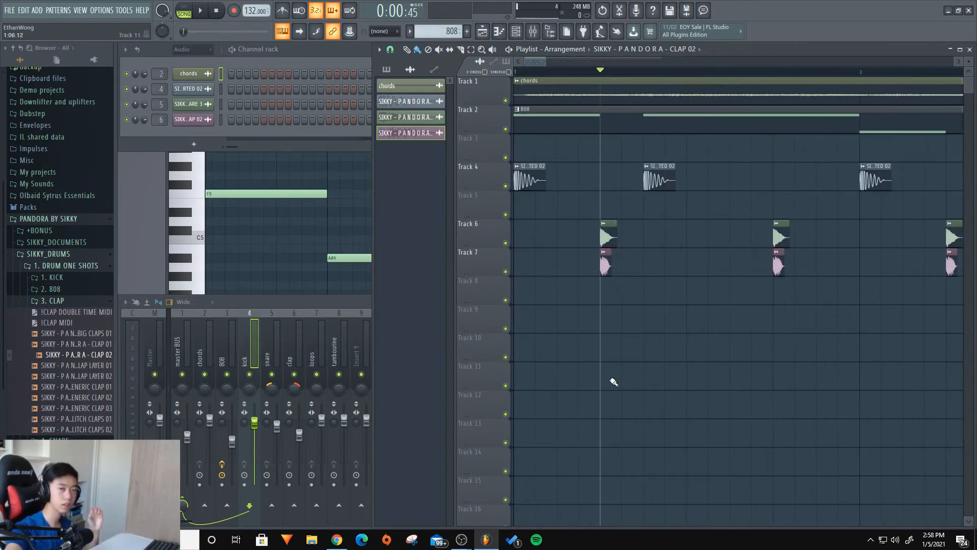
Step: Add the Fruity Balance effect from the recent files to the 808 mixer track
left_click(222, 346)
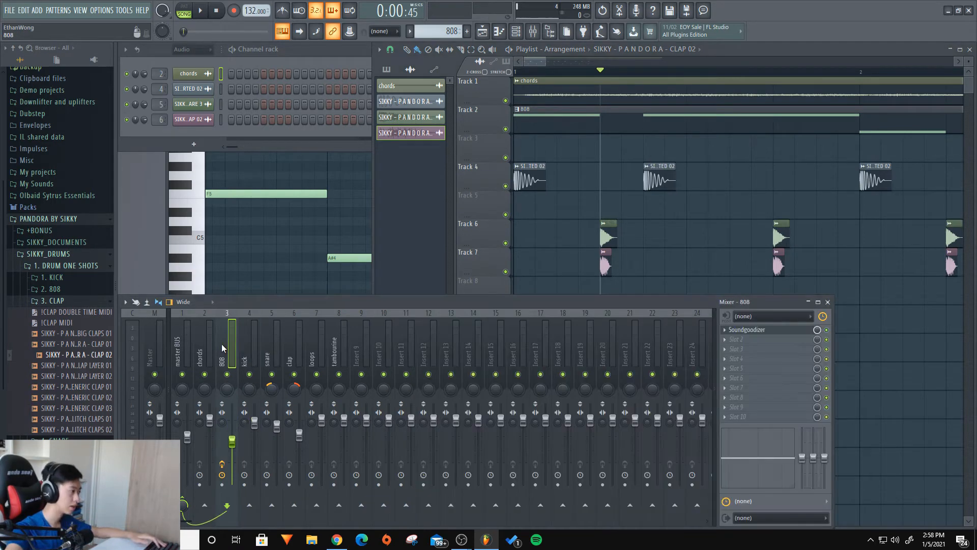
left_click_drag(5, 229, 4, 125)
left_click(37, 88)
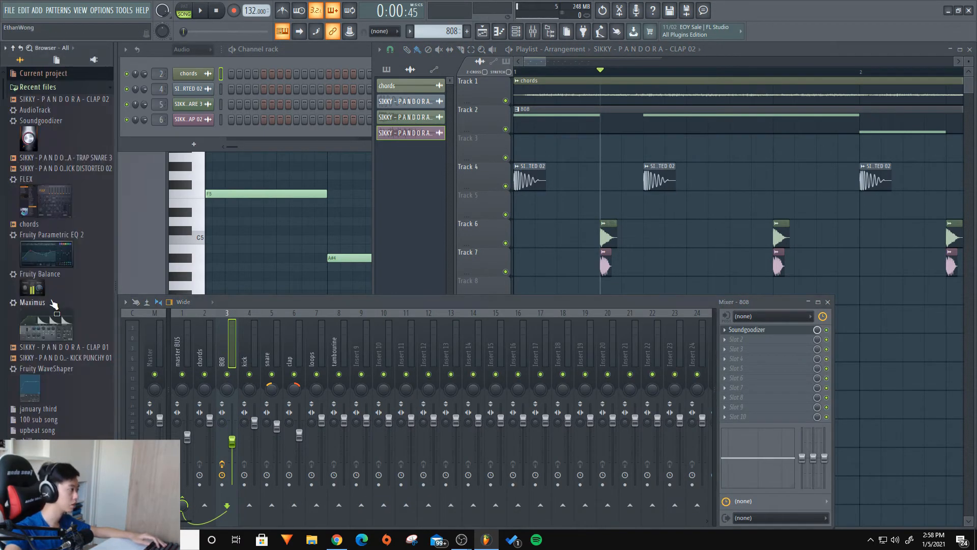
left_click_drag(40, 274, 227, 352)
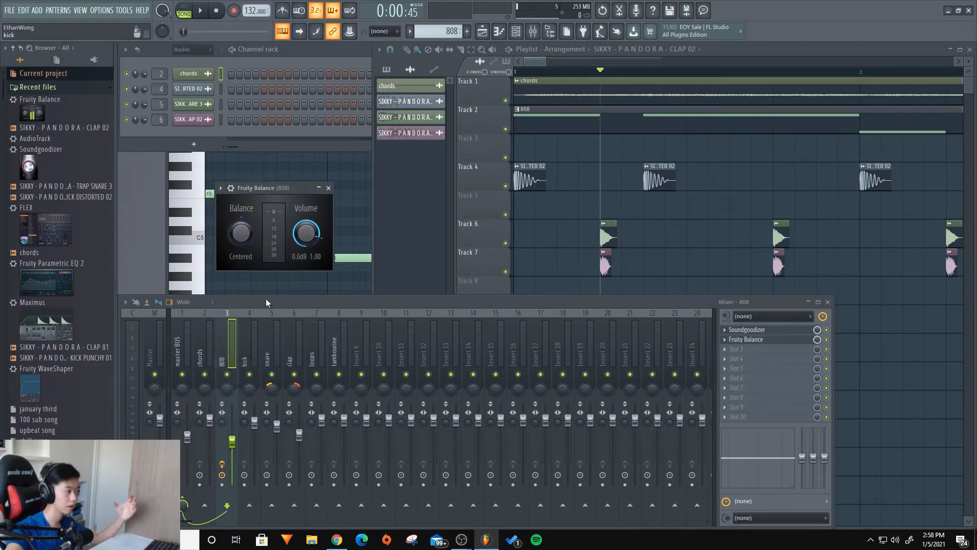
Step: Create an automation clip for the Volume control of Fruity Balance on the 808
right_click(302, 239)
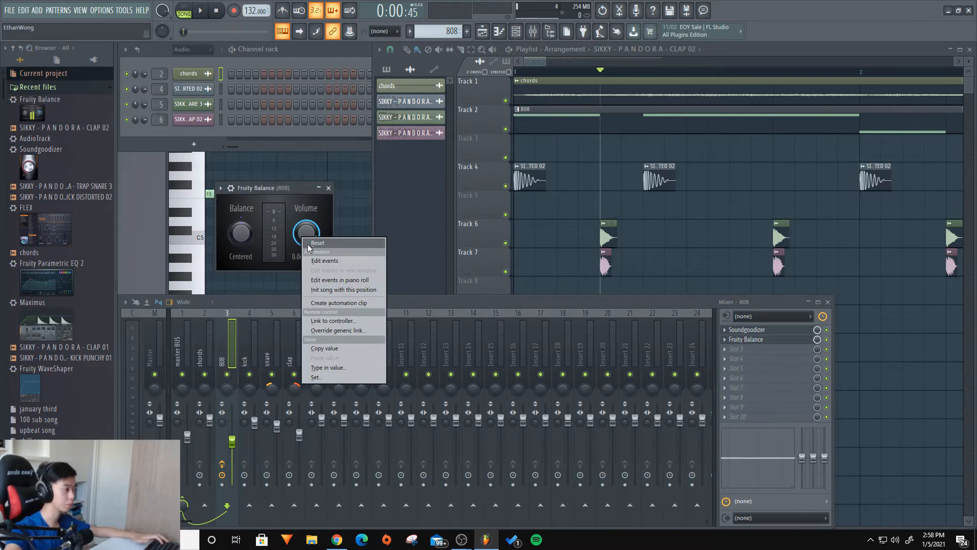
left_click(305, 231)
right_click(305, 232)
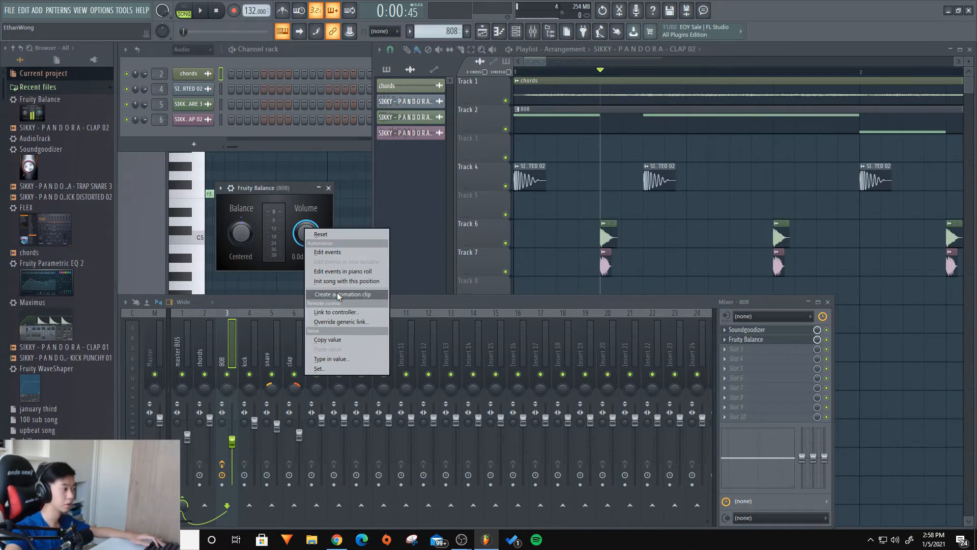
left_click(337, 296)
Step: Shorten the 808 volume automation on Track 3 to about half the first kick's length and shape it as a rising ramp
scroll(724, 260, "down", 5)
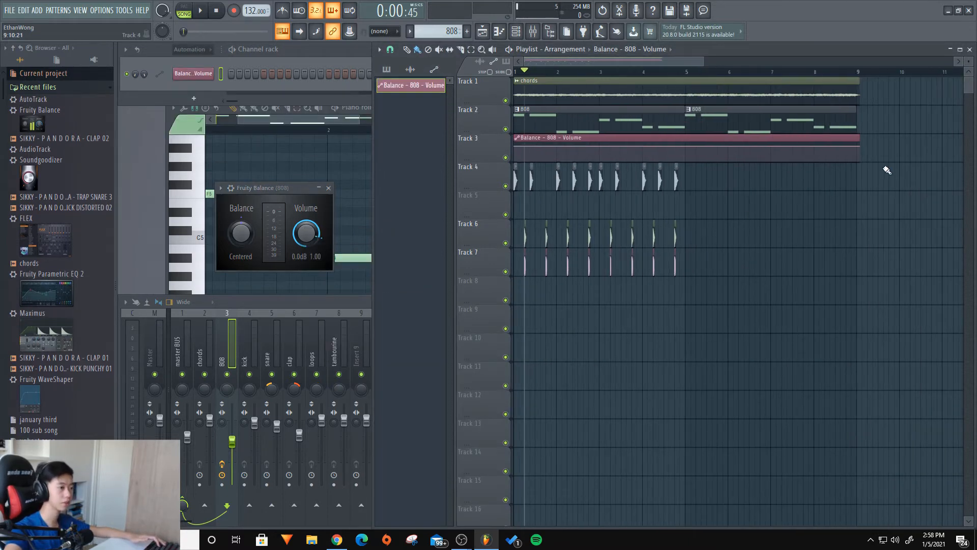
left_click_drag(868, 147, 512, 171)
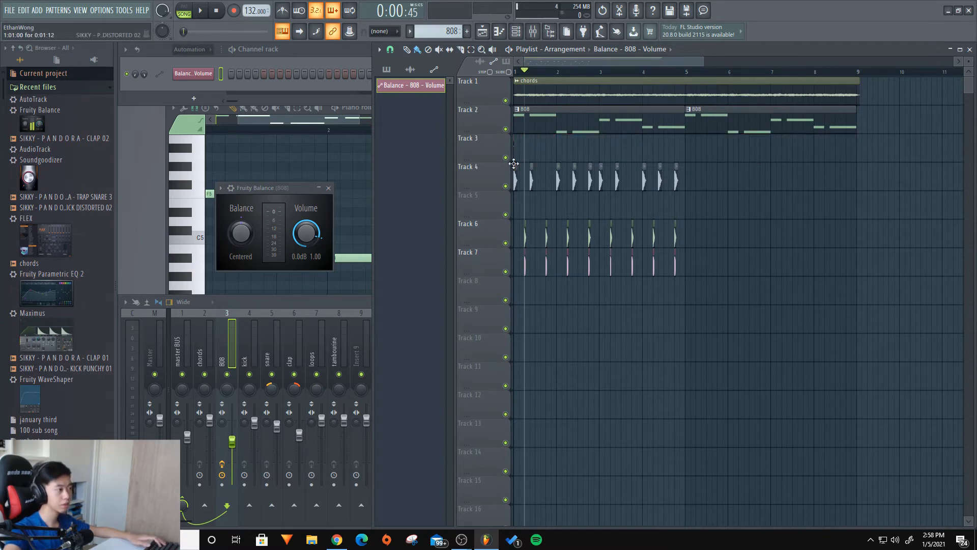
scroll(513, 163, "up", 10)
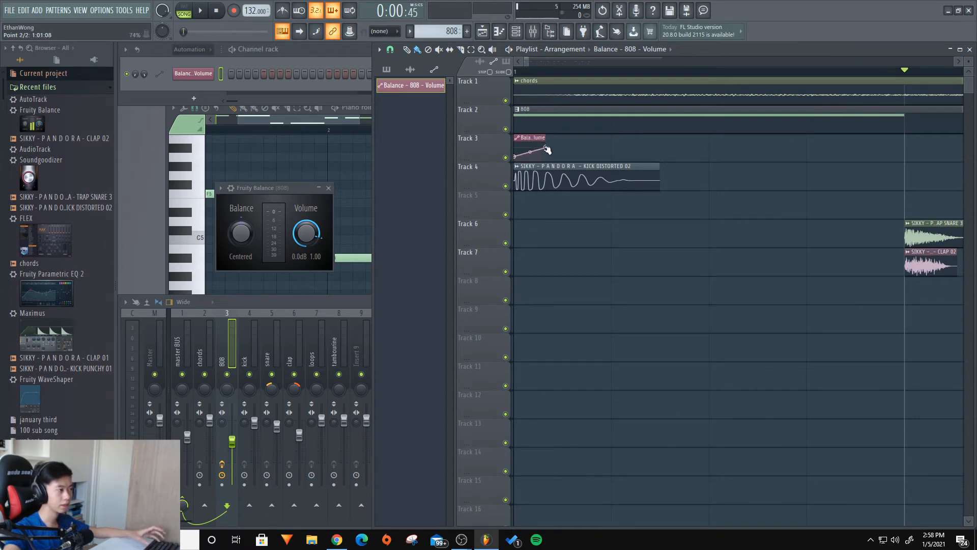
left_click_drag(548, 150, 590, 185)
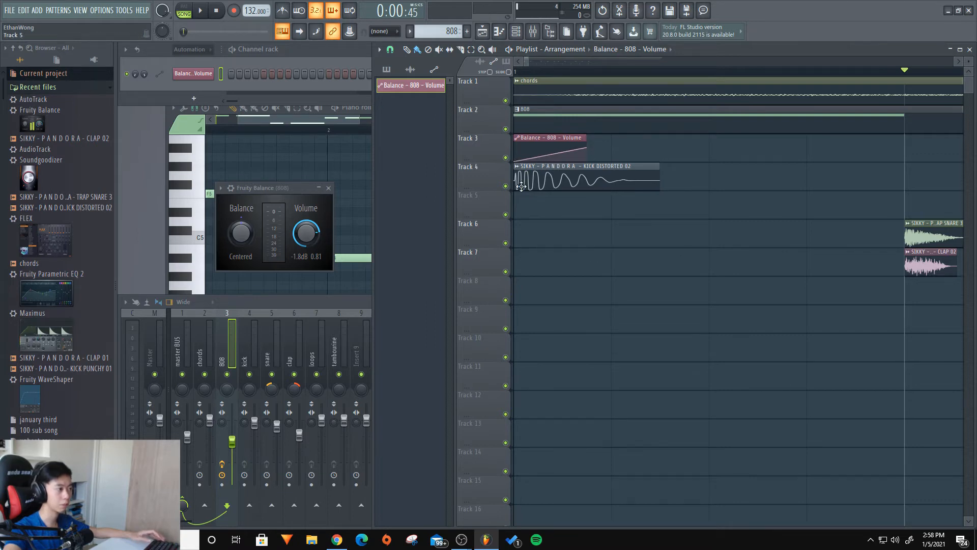
Step: Bend the 808 volume automation on Track 3 into a curve that stays low and rises late, extend it slightly, and audition it
left_click_drag(513, 151, 514, 163)
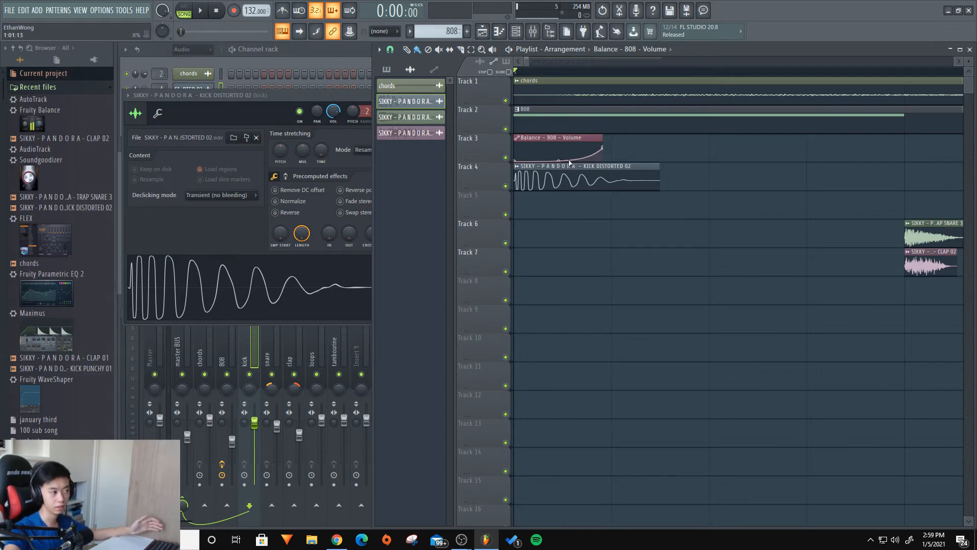
key("space")
key("space")
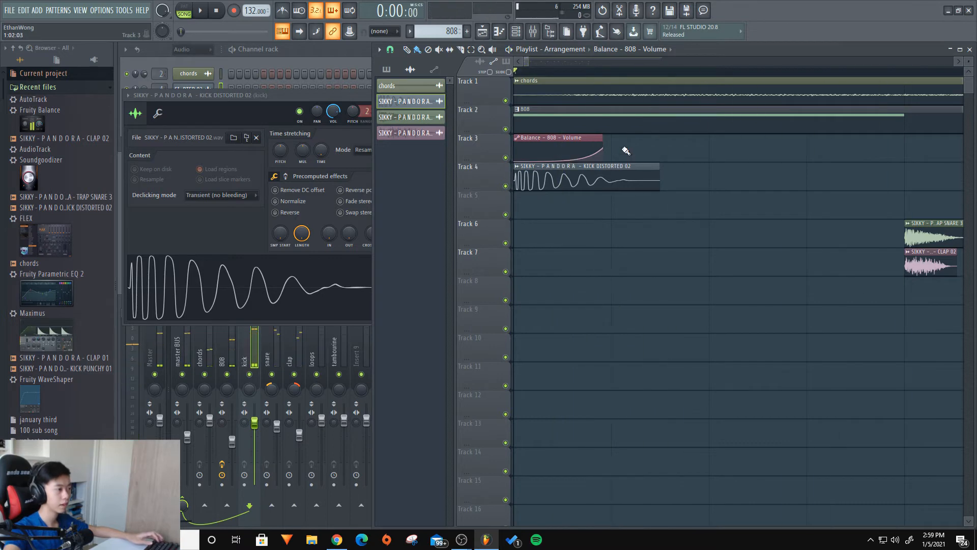
Step: Solo the kick on Track 4 together with the 808 and its volume automation on Tracks 2 and 3, and play them
right_click(506, 186)
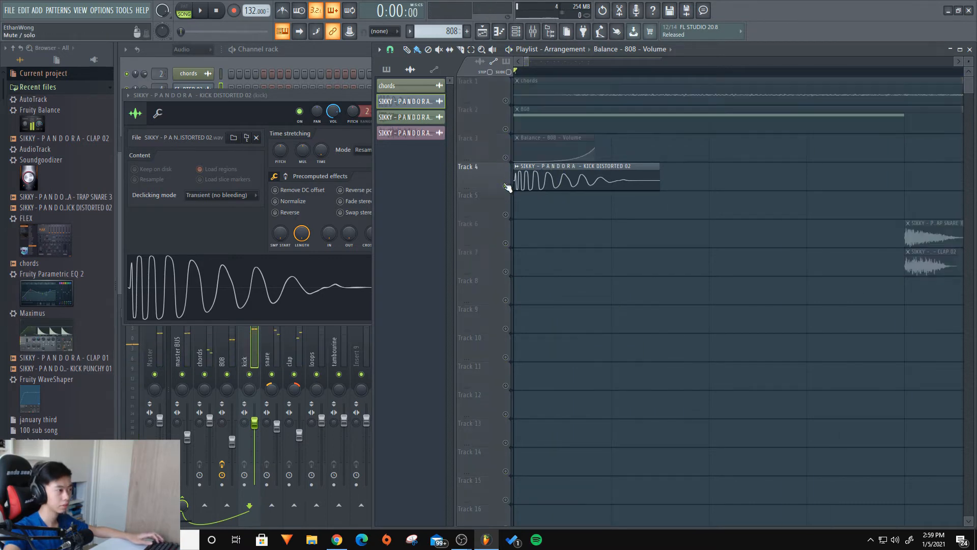
left_click(507, 130)
left_click(507, 157)
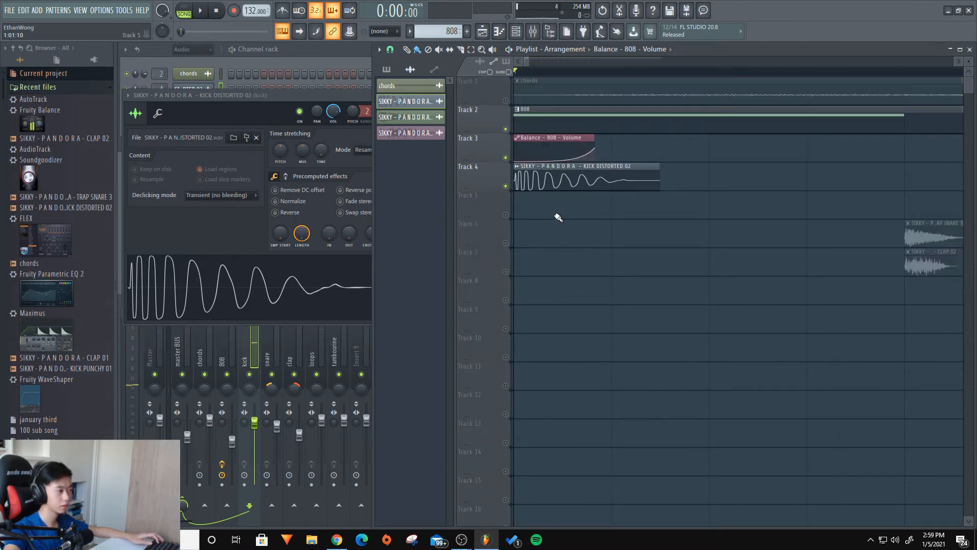
key("space")
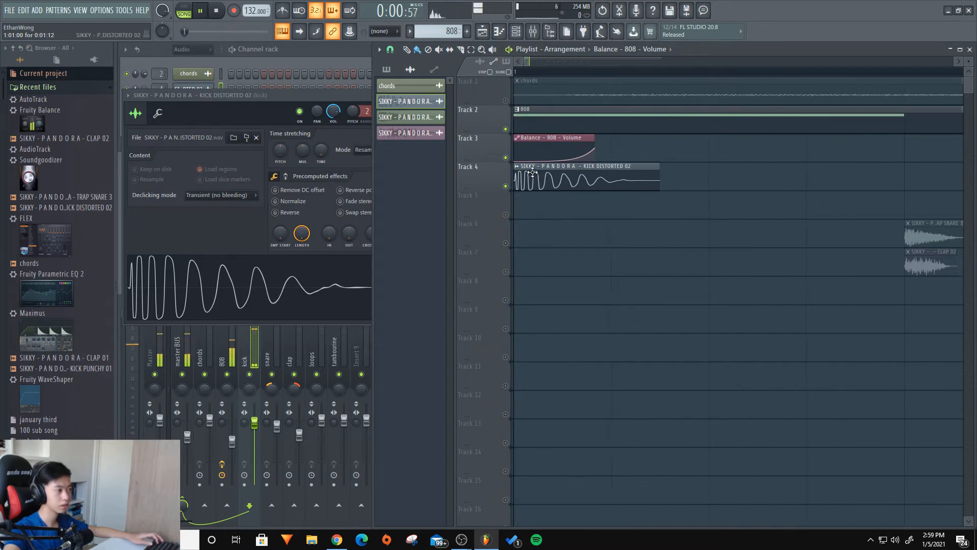
key("space")
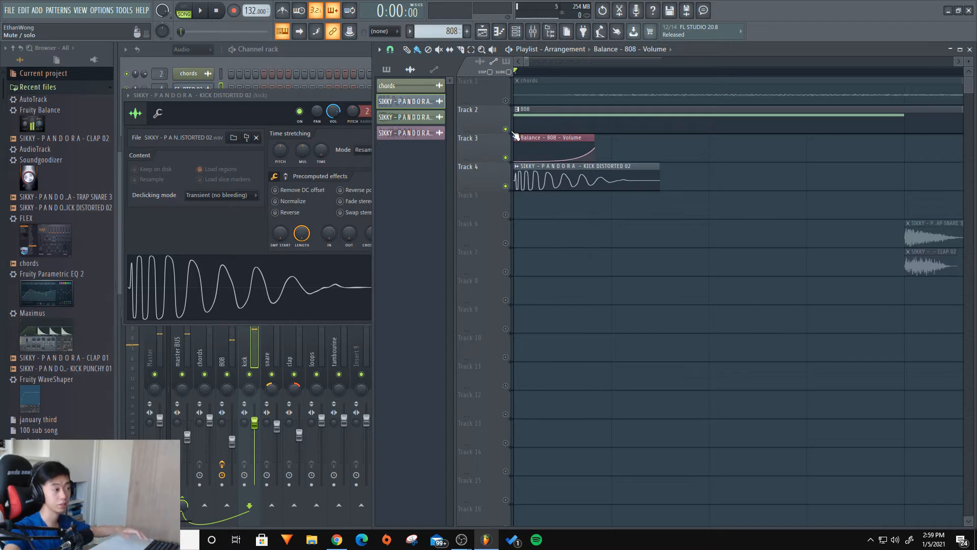
Step: Play the 808 and kick with the Track 3 volume automation muted for comparison, and re-enable the automation
left_click(507, 161)
key("space")
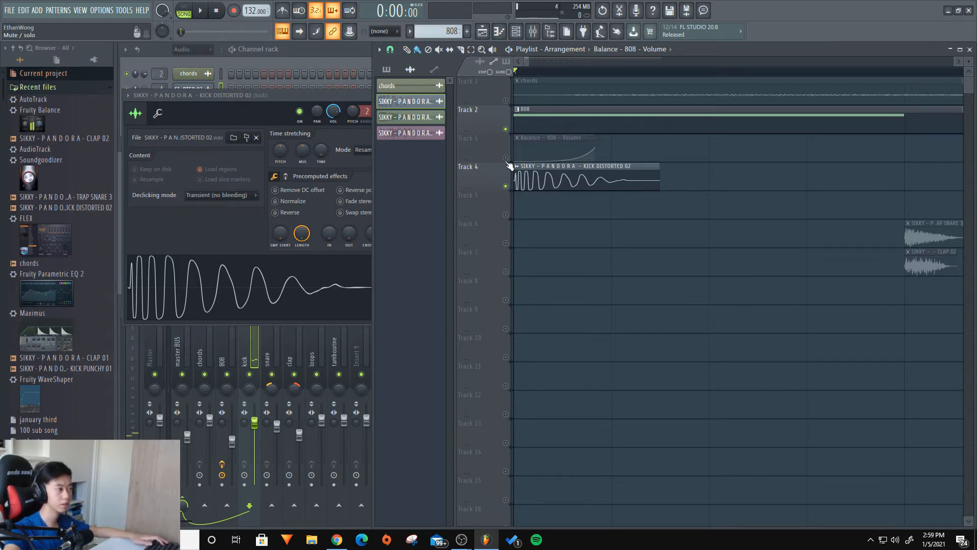
key("space")
left_click(507, 161)
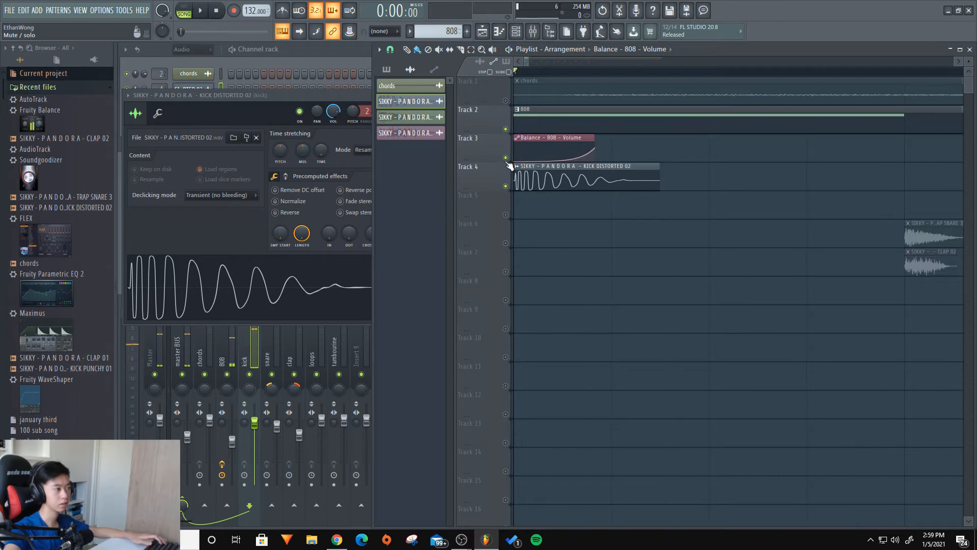
Step: Copy the 808 volume automation clip along Track 3 so that one starts at each kick hit, and play the result
scroll(606, 207, "right", 5)
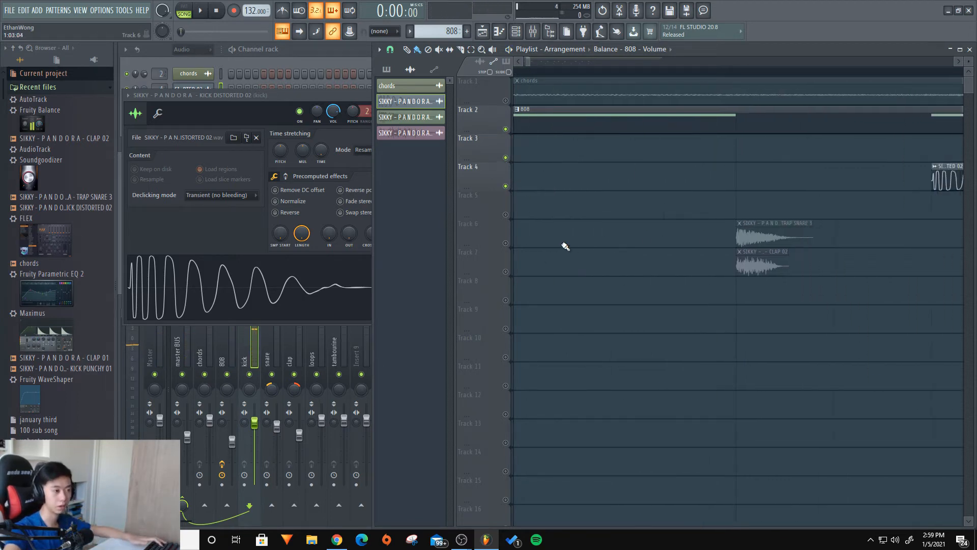
scroll(676, 181, "down", 3)
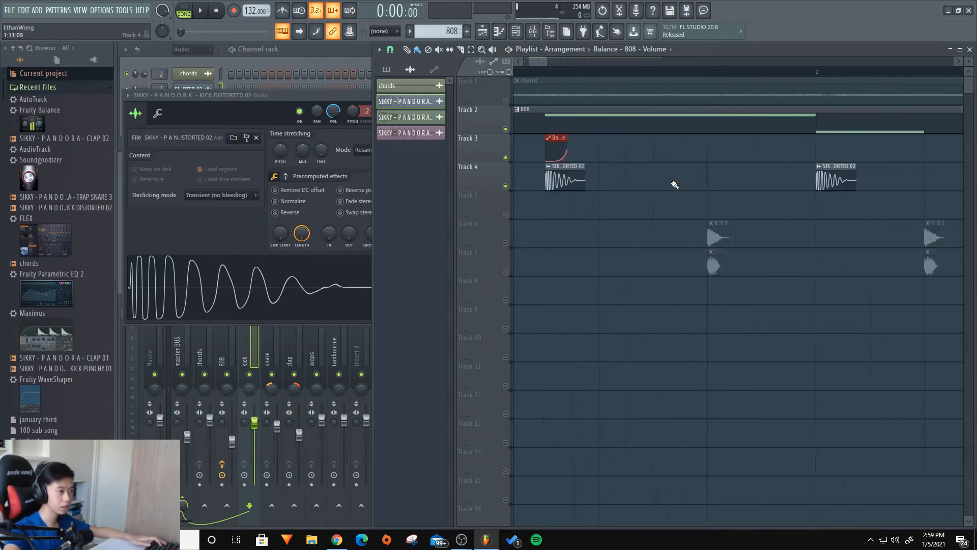
scroll(560, 168, "up", 4)
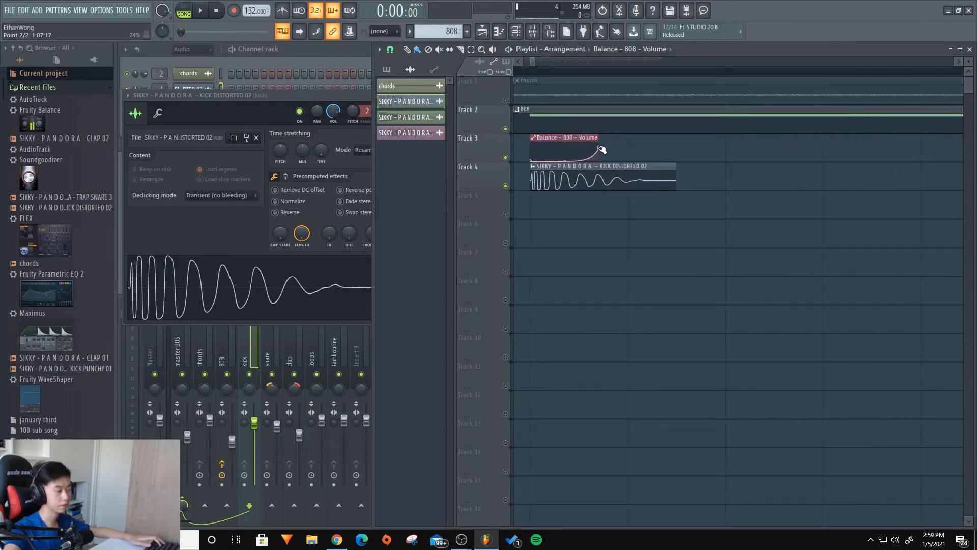
key("space")
scroll(746, 172, "down", 4)
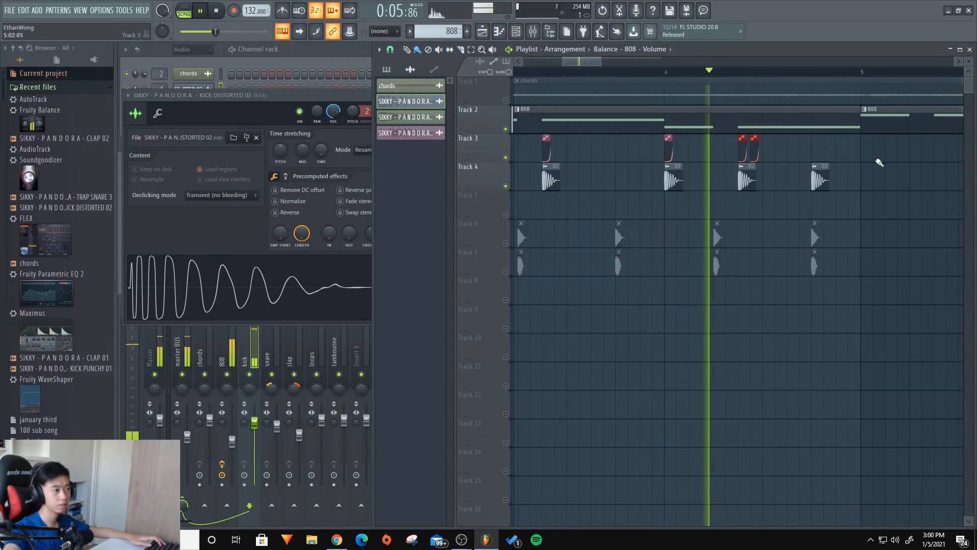
Step: Replay the second half of bar 4 and delete the extra Track 3 automation clip that has no kick beneath it
key("space")
scroll(713, 178, "up", 3)
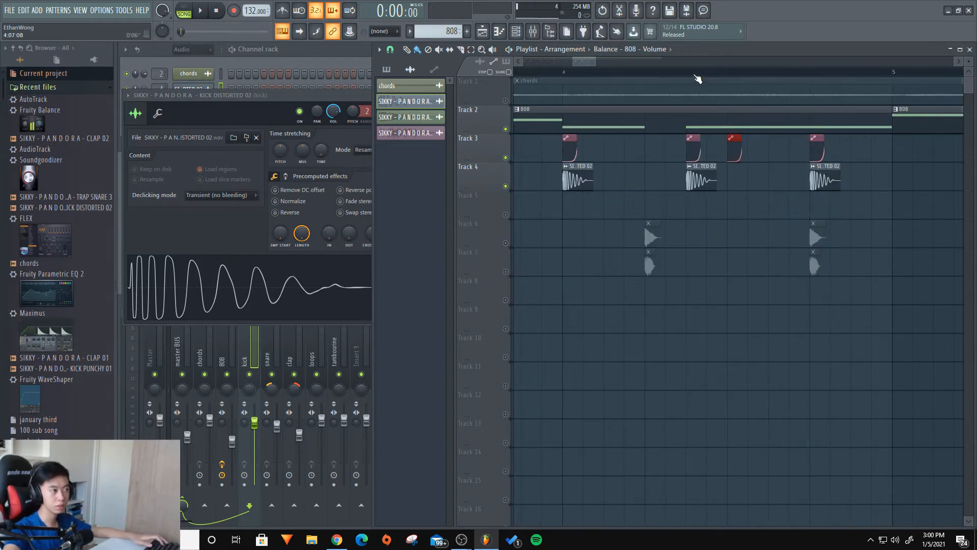
key("space")
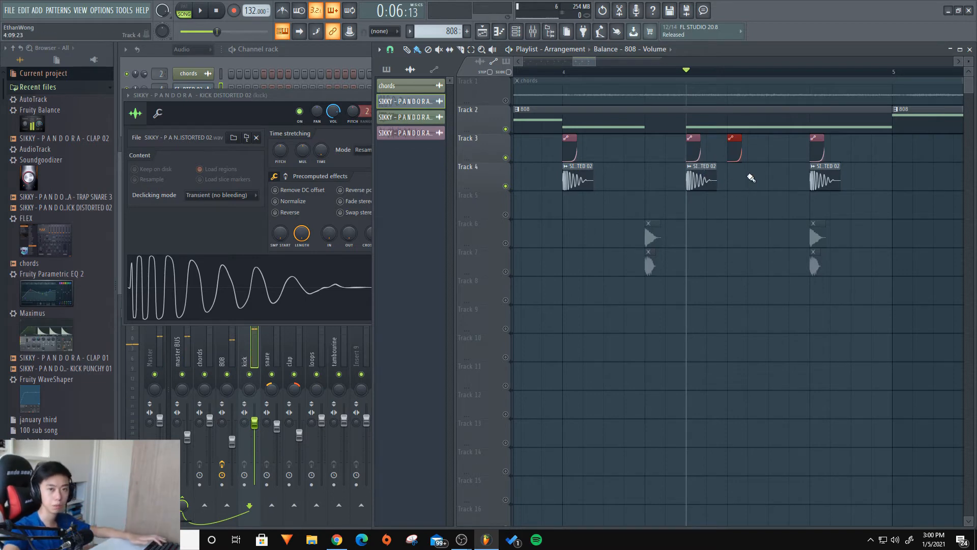
right_click(735, 153)
scroll(734, 188, "down", 3)
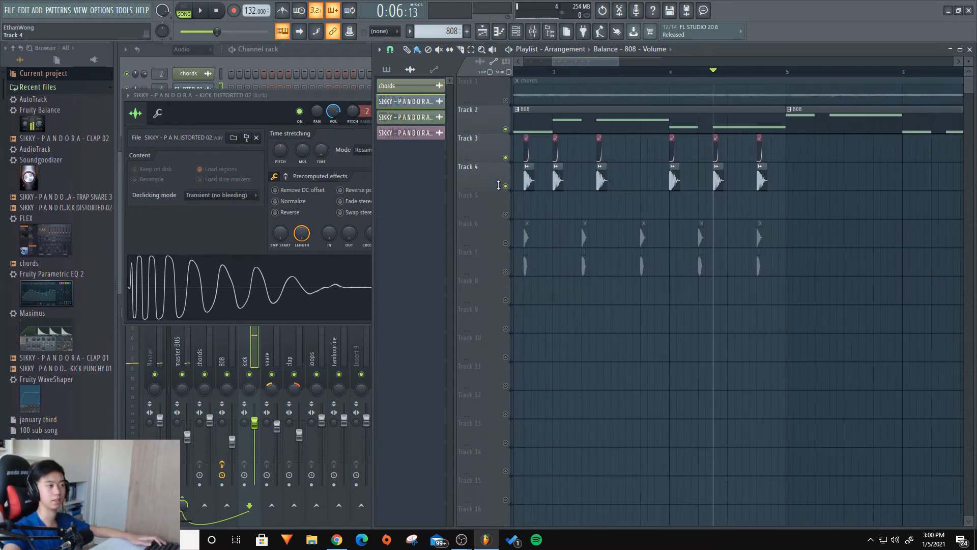
Step: Unmute all playlist tracks and play the full arrangement from the start with the 808 ducking around the kick
key("space")
key("space")
left_click_drag(546, 72, 311, 121)
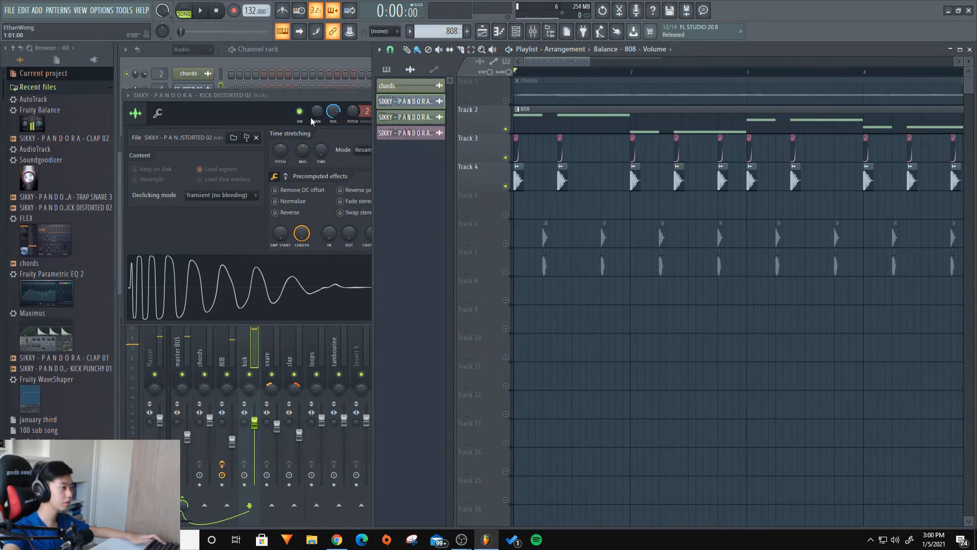
right_click(506, 129)
right_click(506, 128)
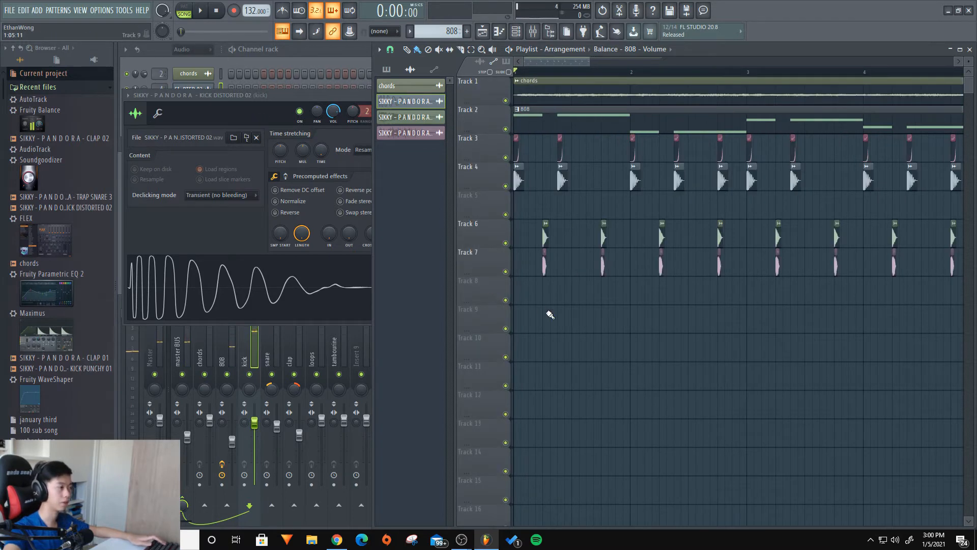
key("space")
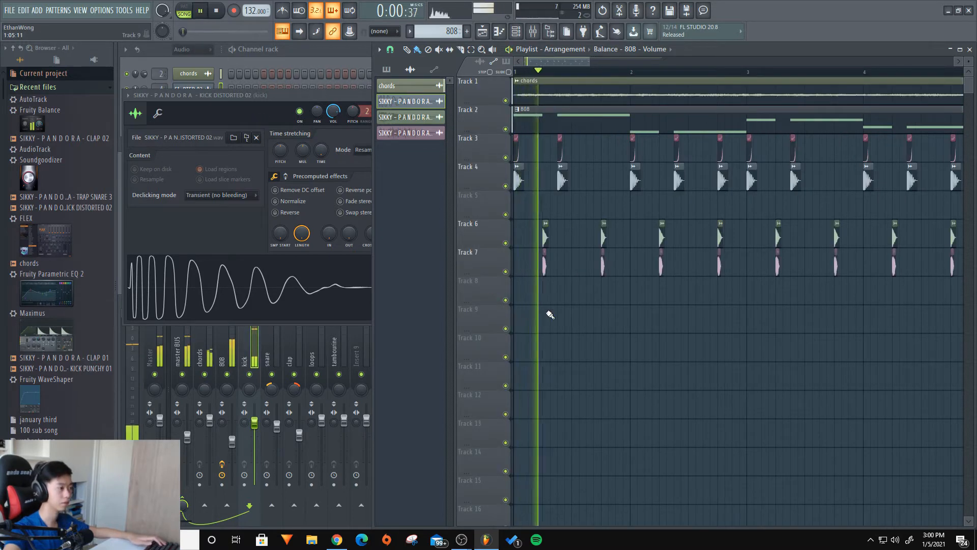
left_click(255, 344)
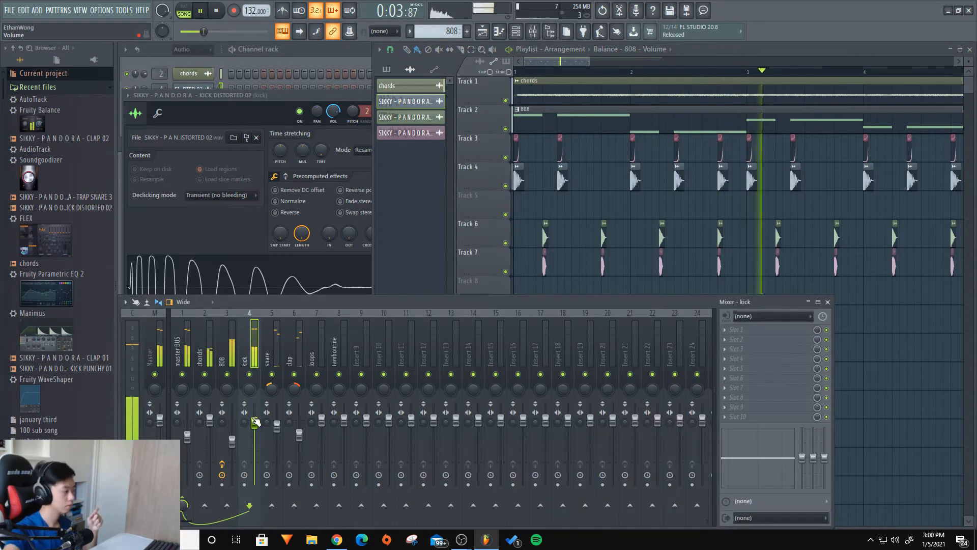
key("space")
left_click(717, 270)
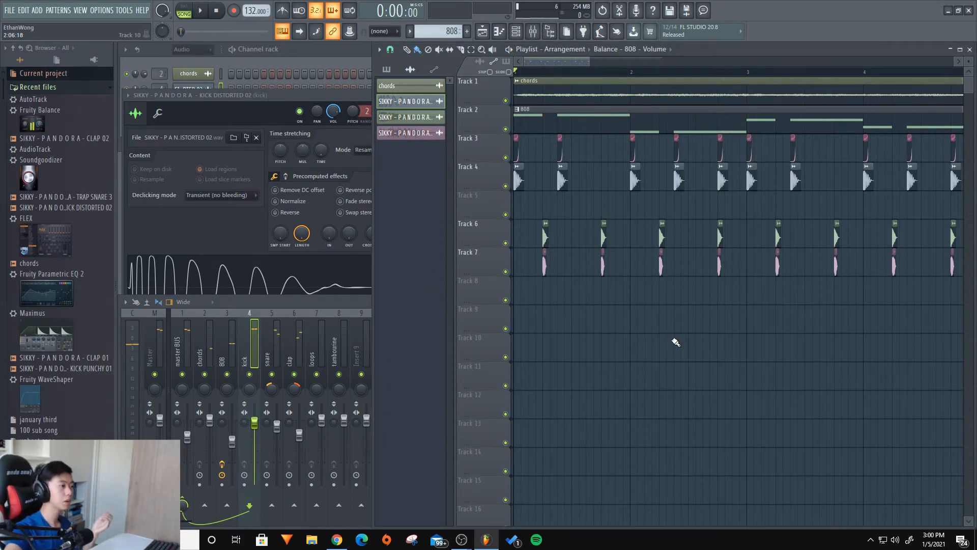
Step: Solo the kick track in the mixer and play its first hits several times
left_click(254, 361)
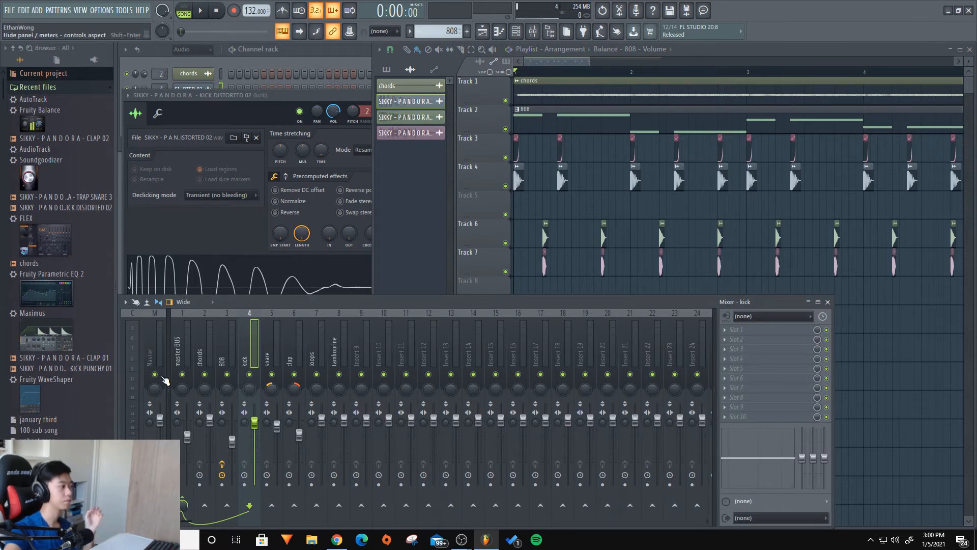
right_click(251, 374)
key("space")
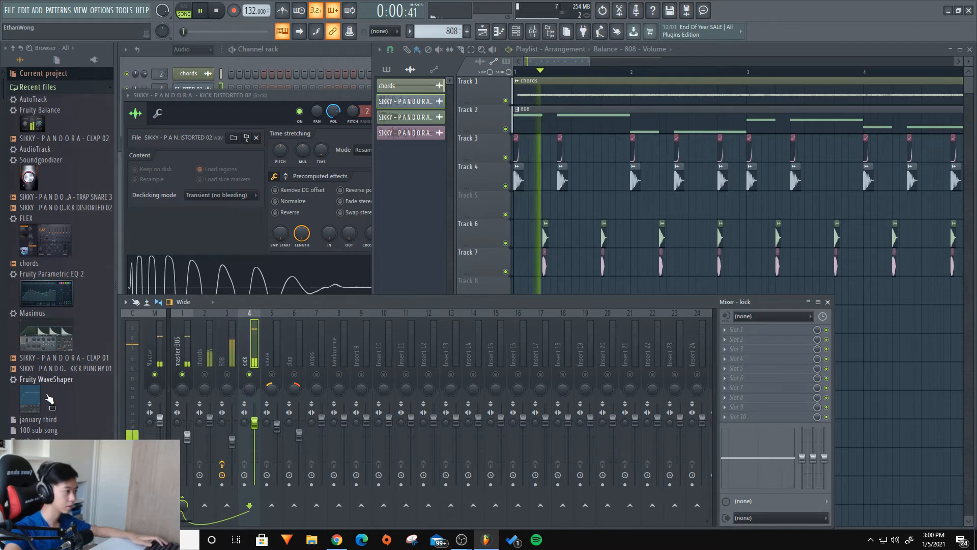
key("space")
key("space")
key("space")
key("space")
key("space")
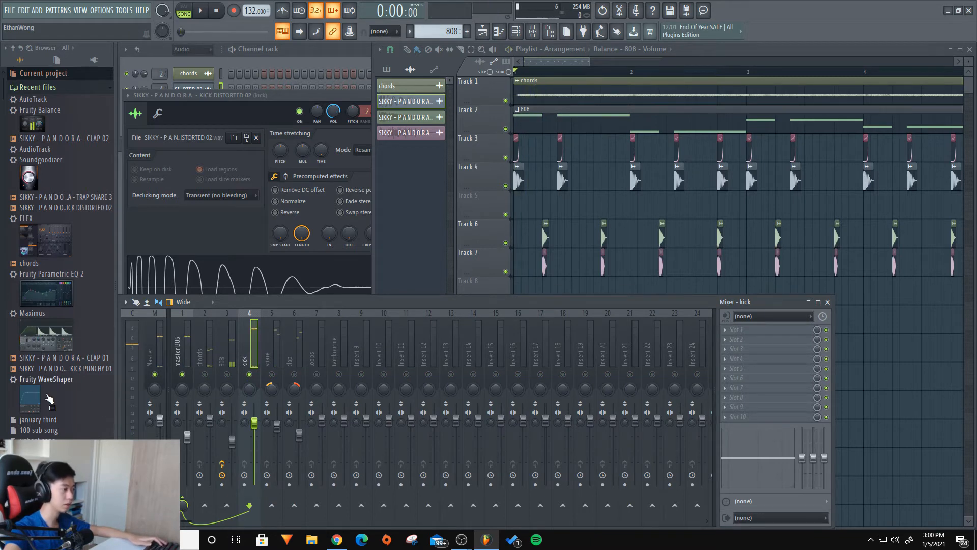
Step: Add Fruity WaveShaper to the kick mixer track, add a point near the upper end at maximum level, and bend the curve upward to 10.5% tension
left_click_drag(50, 399, 257, 339)
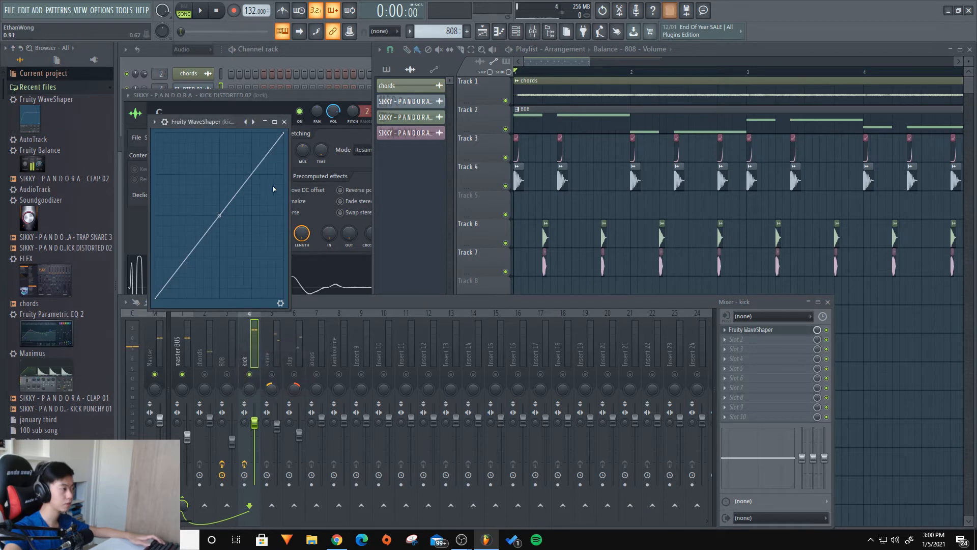
right_click(260, 133)
mouse_move(261, 131)
left_mouse_down()
mouse_move(166, 97)
mouse_move(247, 201)
mouse_move(325, 278)
mouse_move(262, 125)
left_mouse_up()
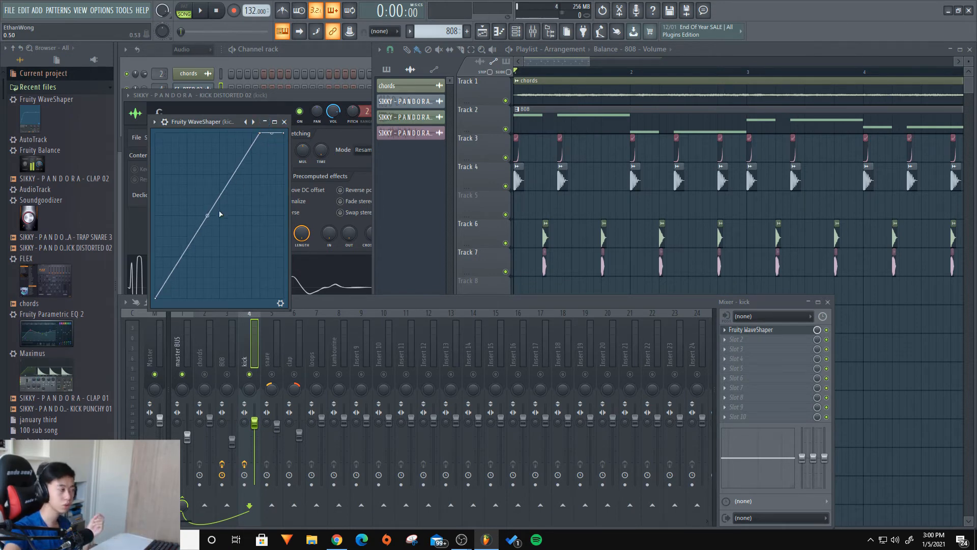
mouse_move(259, 133)
left_mouse_down()
mouse_move(268, 128)
mouse_move(259, 132)
left_mouse_up()
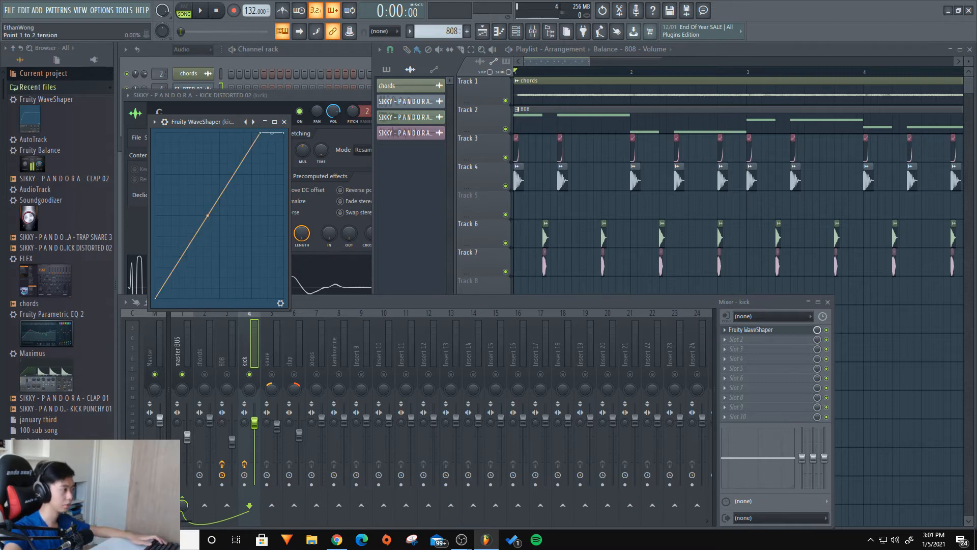
left_click_drag(207, 216, 207, 182)
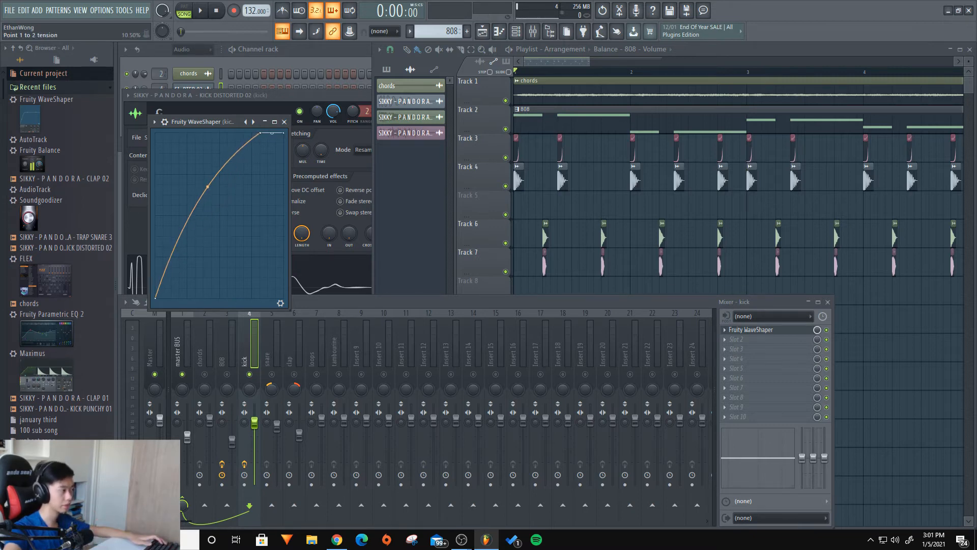
Step: Play the soloed kick and reduce the WaveShaper curve's tension to 5%
key("space")
left_click_drag(207, 187, 207, 200)
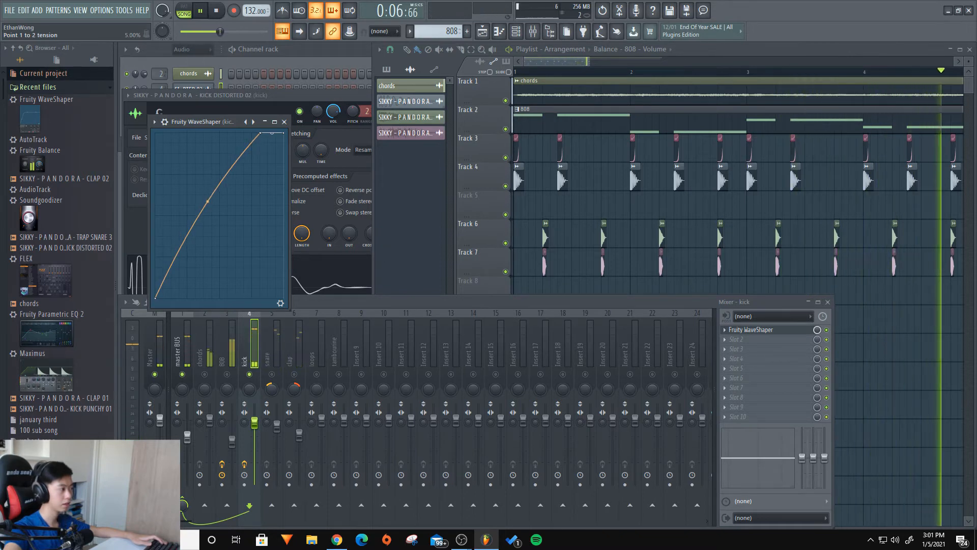
key("space")
Step: Audition the distorted kick once more and unsolo it so all mixer tracks are active
left_click(438, 241)
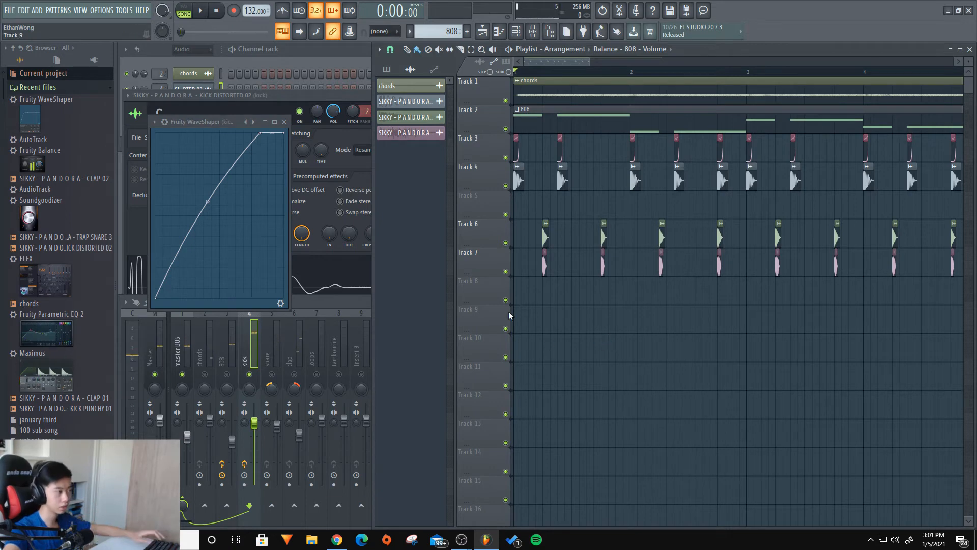
key("space")
key("space")
left_click(251, 374)
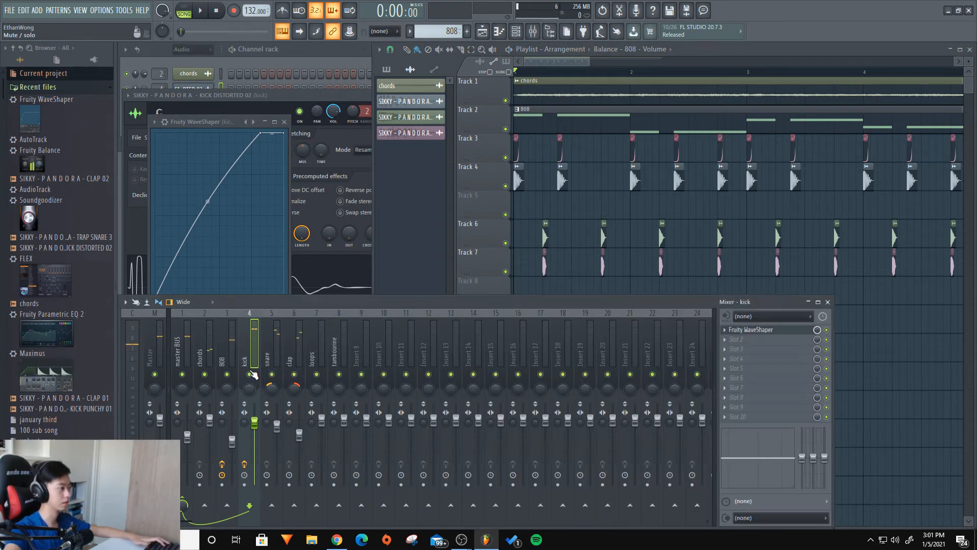
Step: Play the full mix and shift the WaveShaper's maximum-level point slightly further along the curve
key("space")
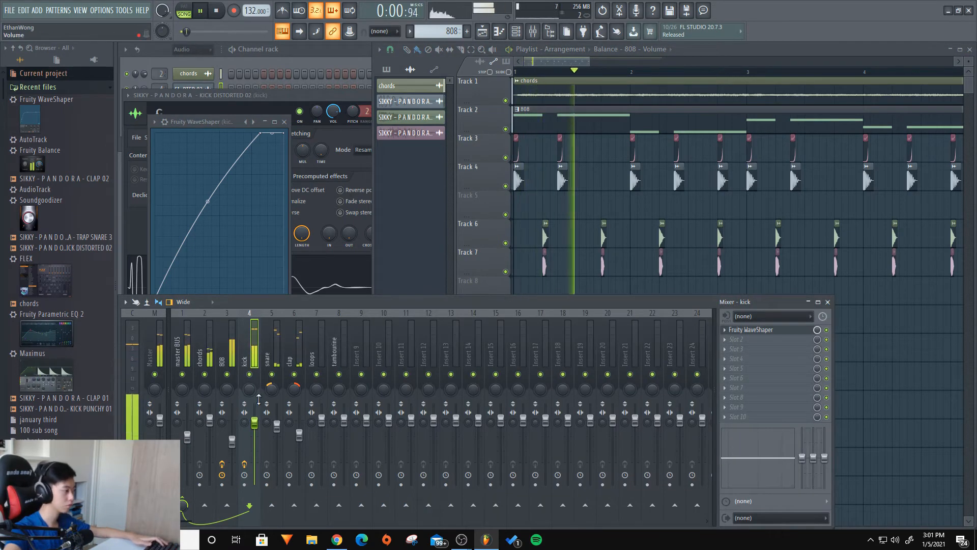
left_click(262, 140)
key("space")
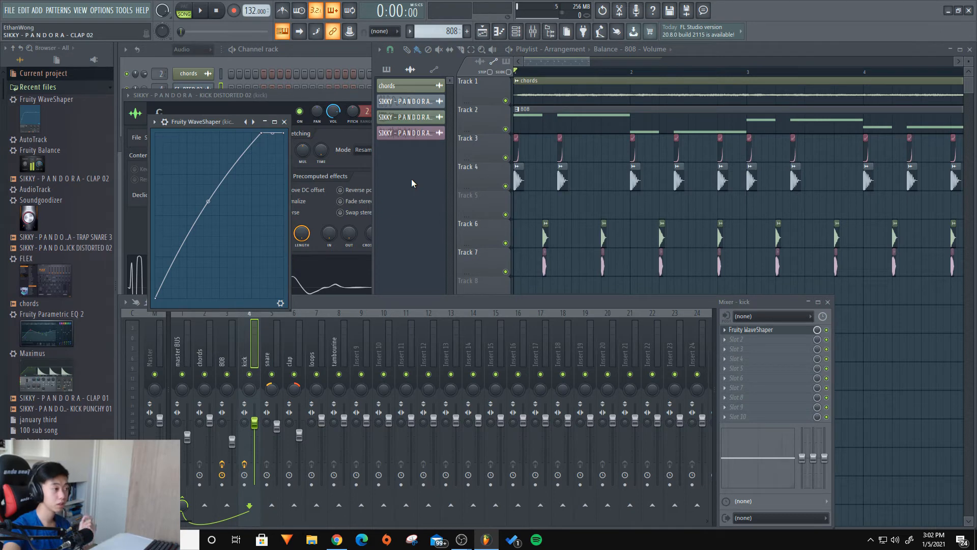
Step: Reposition the Fruity WaveShaper window above the mixer and play the arrangement to check the track levels
right_click(624, 206)
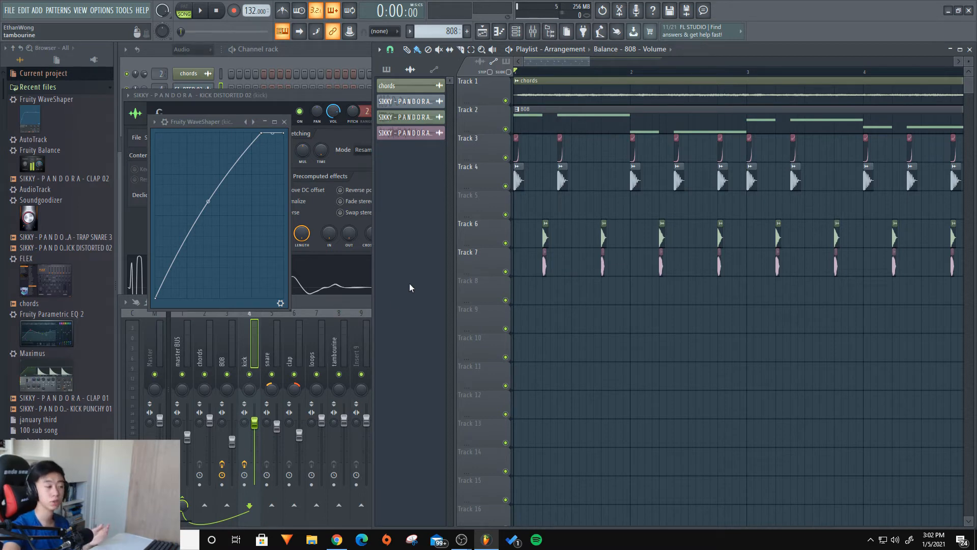
left_click(299, 305)
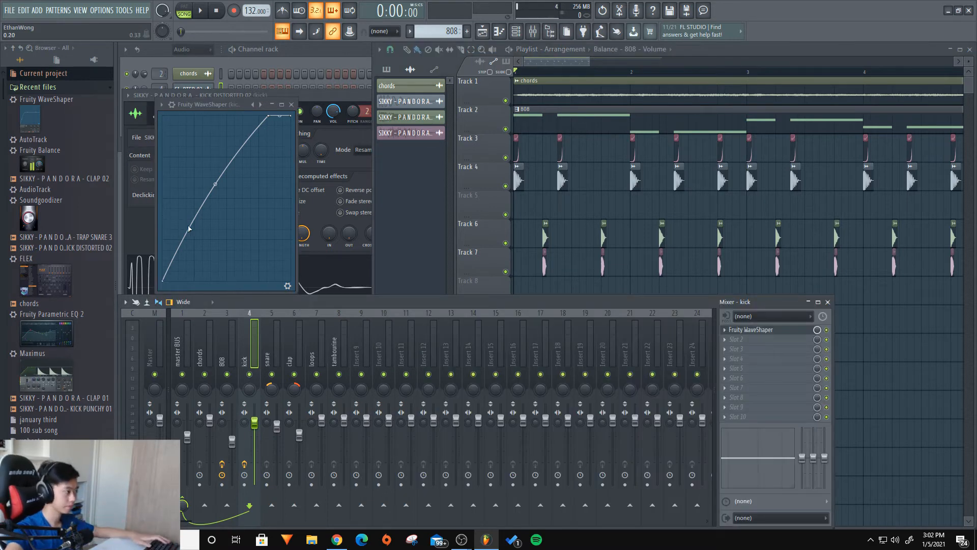
key("space")
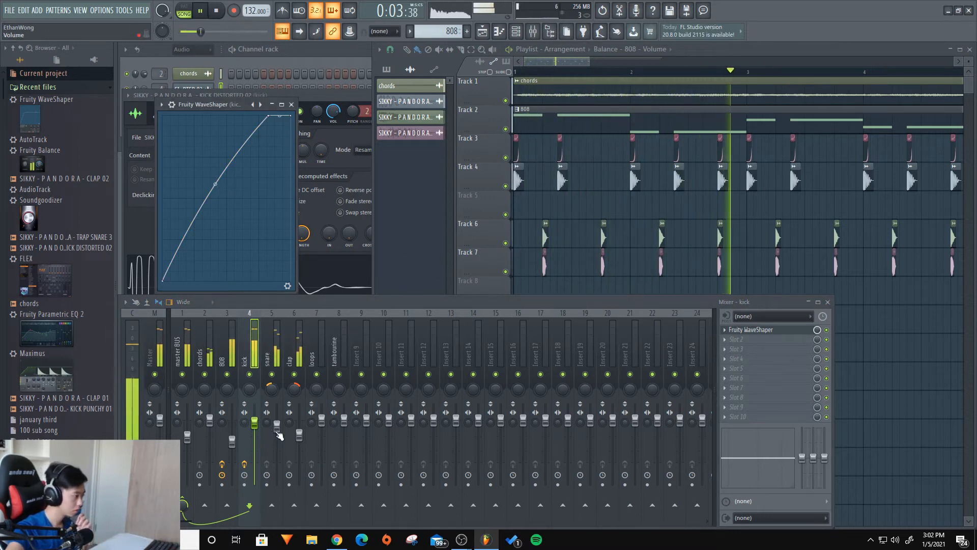
Step: Lower the snare track's level to 74% (-6.1 dB) and the clap track's slightly while the arrangement plays
left_click_drag(277, 427, 278, 436)
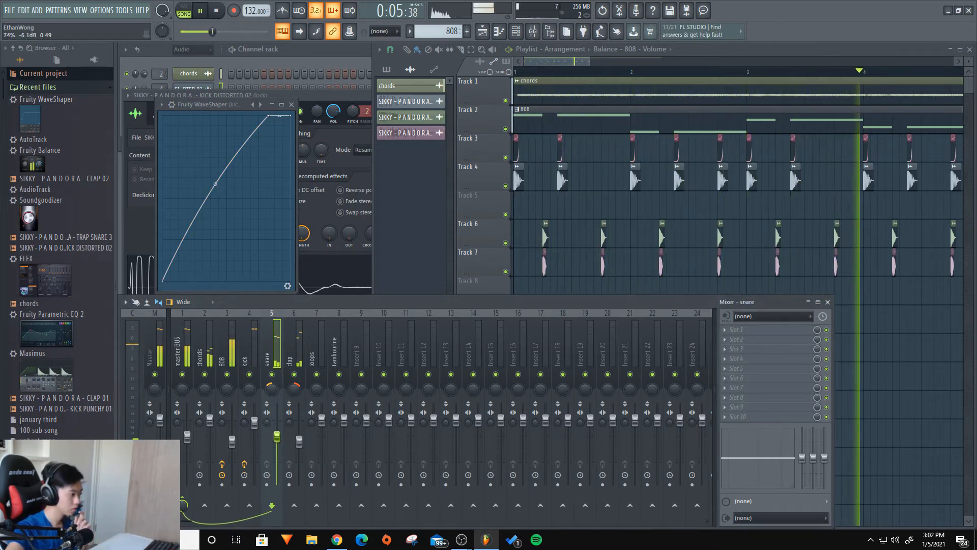
left_click(299, 440)
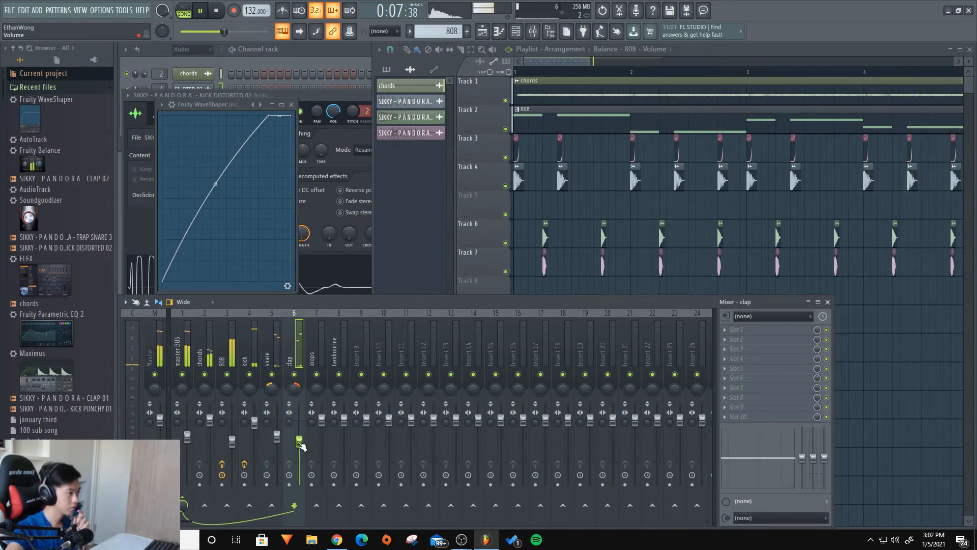
right_click(647, 275)
key("space")
key("space")
Step: Duplicate the four-bar volume automation, kick, snare and clap clips on Tracks 3 to 7 into bars 5 to 8
scroll(669, 292, "down", 5)
left_click_drag(664, 274, 508, 150)
scroll(604, 229, "up", 5)
key("ctrl+b")
scroll(572, 320, "down", 5)
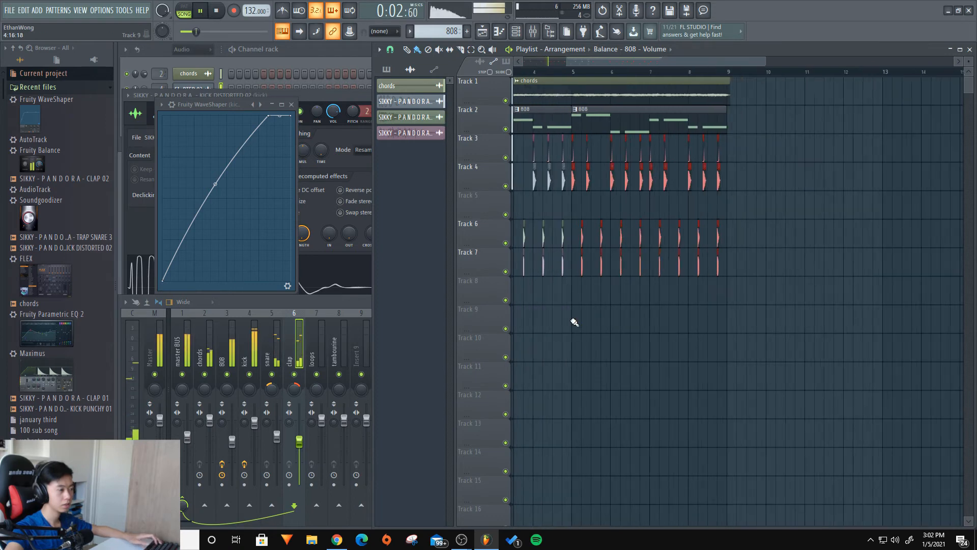
scroll(611, 339, "up", 1)
scroll(578, 294, "up", 6)
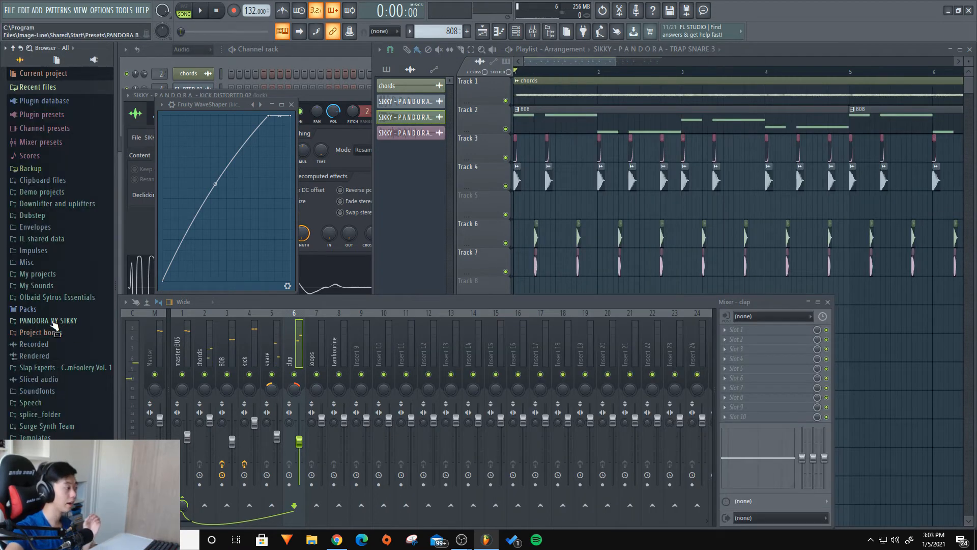
Step: Place the Shaker Loop sample from the My Sounds folder at the start of Track 8 in the playlist
left_click(48, 321)
left_click(52, 321)
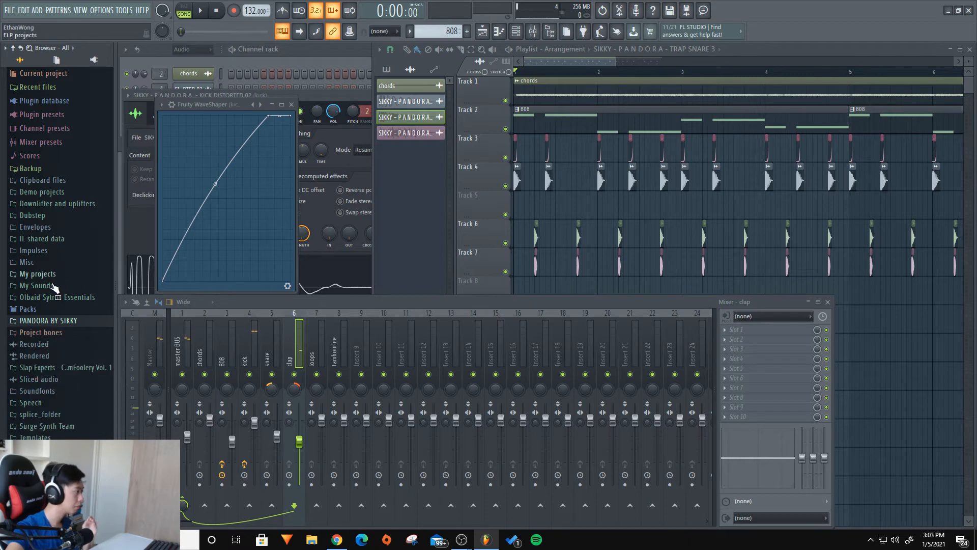
left_click(37, 286)
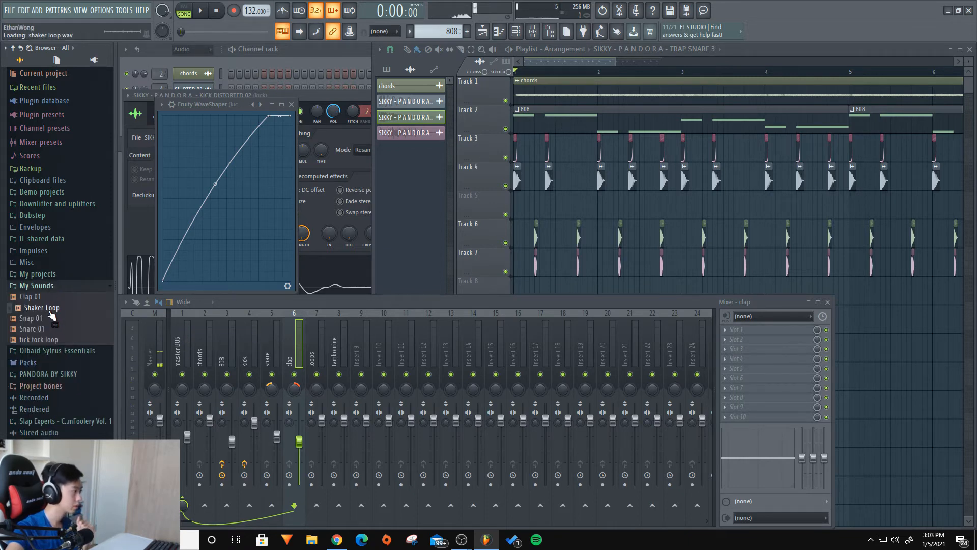
right_click(571, 266)
key("space")
key("space")
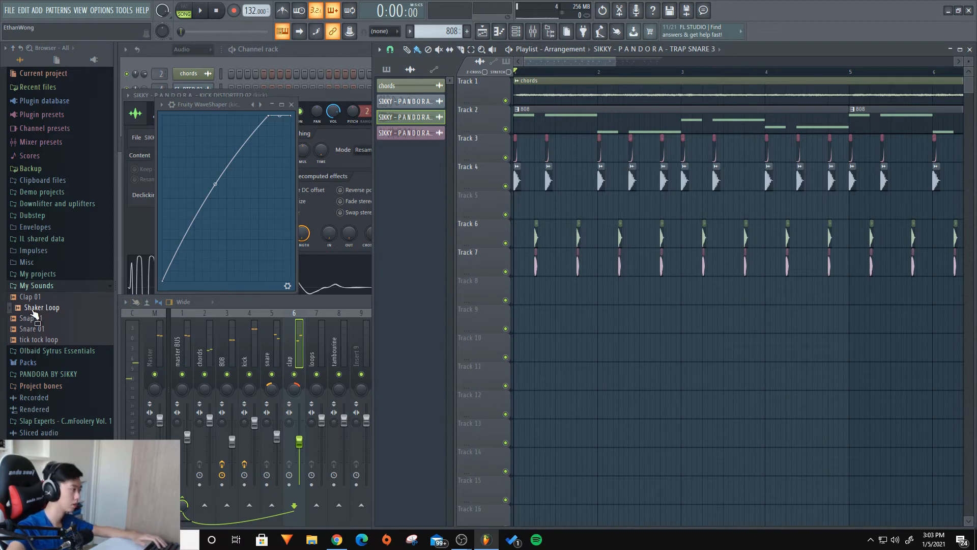
left_click_drag(32, 312, 360, 299)
left_click_drag(511, 301, 513, 301)
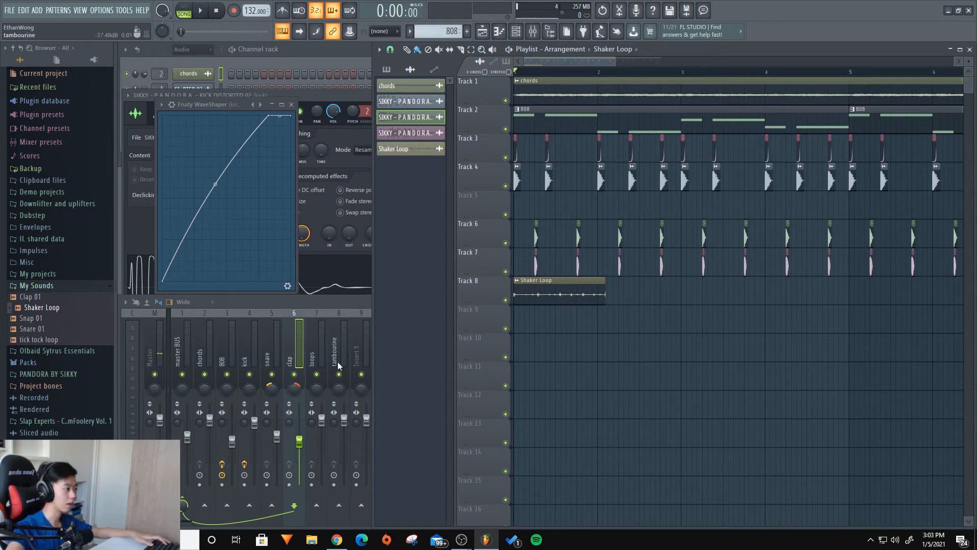
Step: Trim the end of the Shaker Loop clip on Track 8 to exactly one bar
scroll(529, 286, "up", 5)
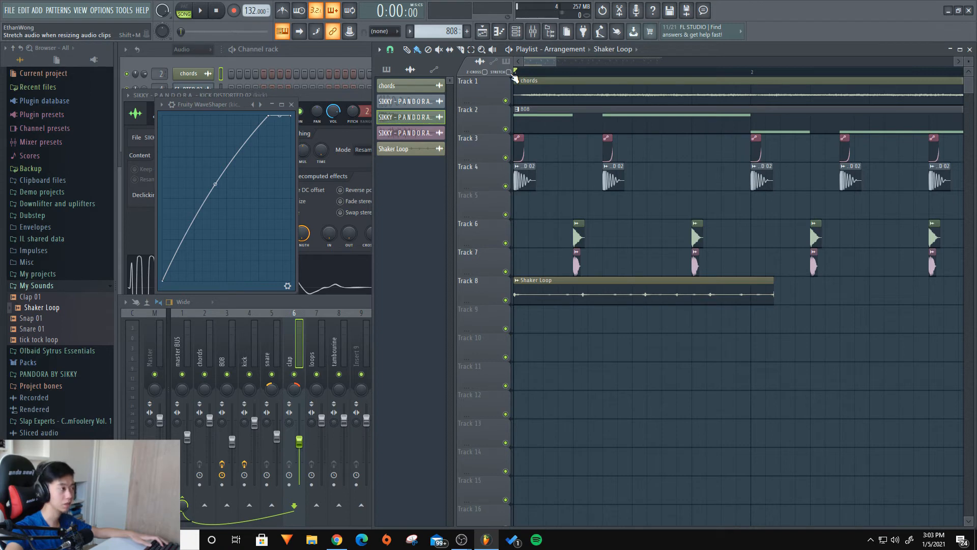
scroll(775, 317, "up", 5)
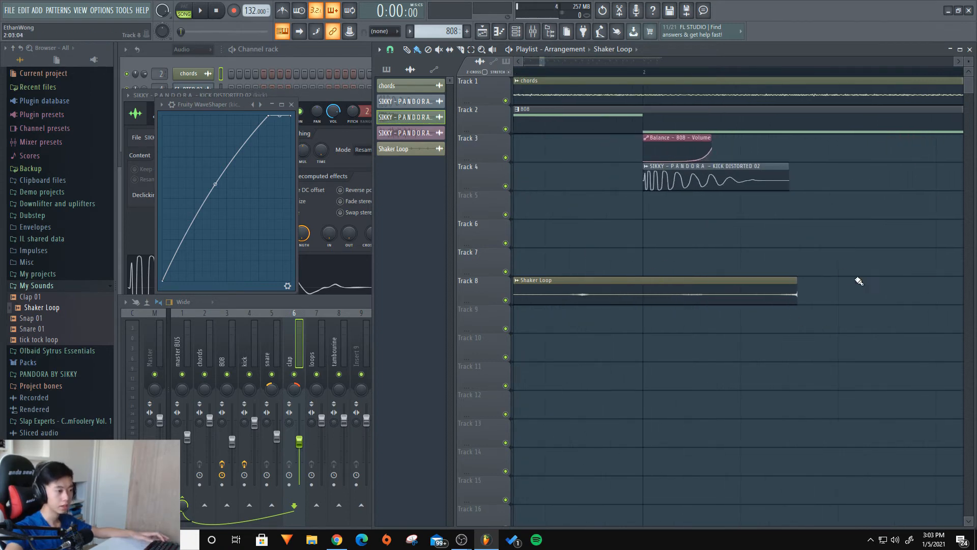
left_click_drag(804, 279, 646, 305)
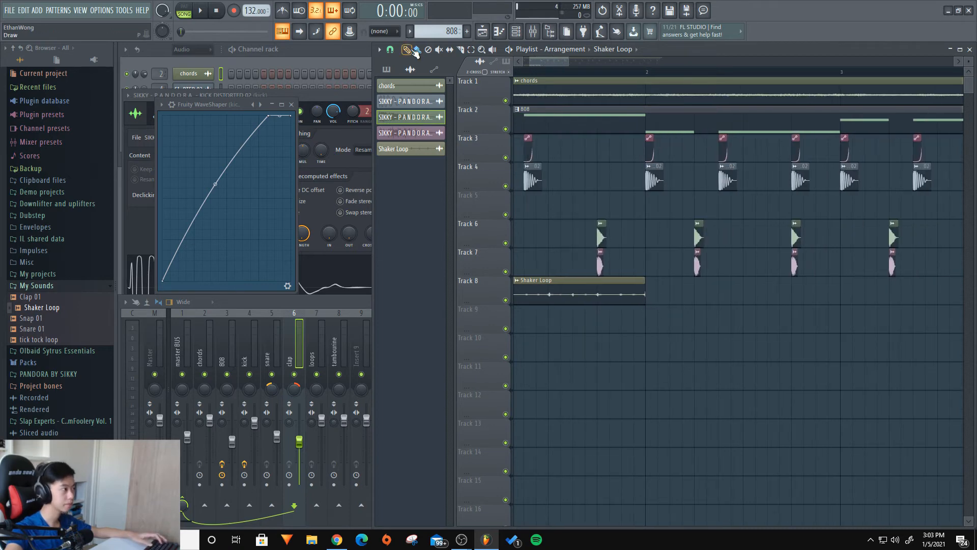
scroll(565, 329, "left", 2)
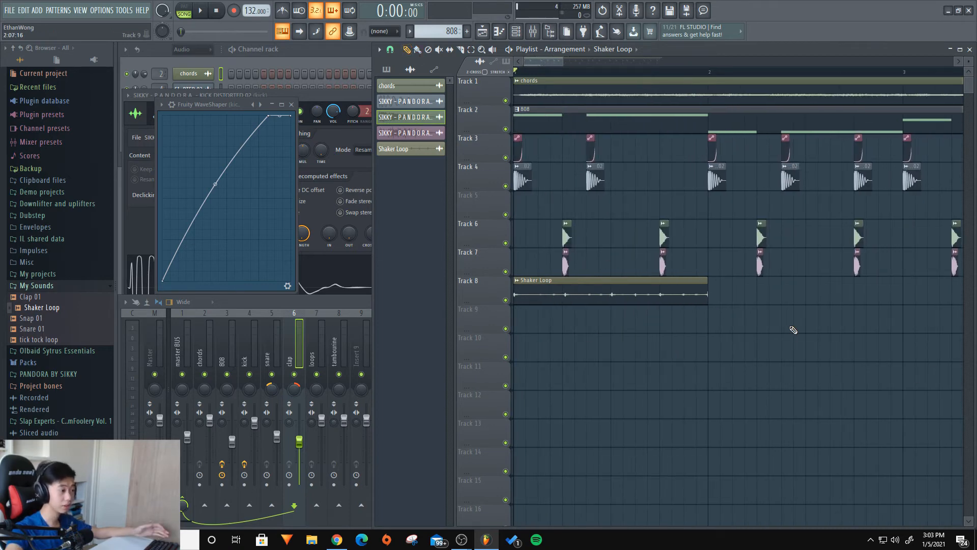
Step: Duplicate the one-bar Shaker Loop clip along Track 8 until it fills all eight bars, with the arrangement playing
key("space")
scroll(585, 349, "down", 3)
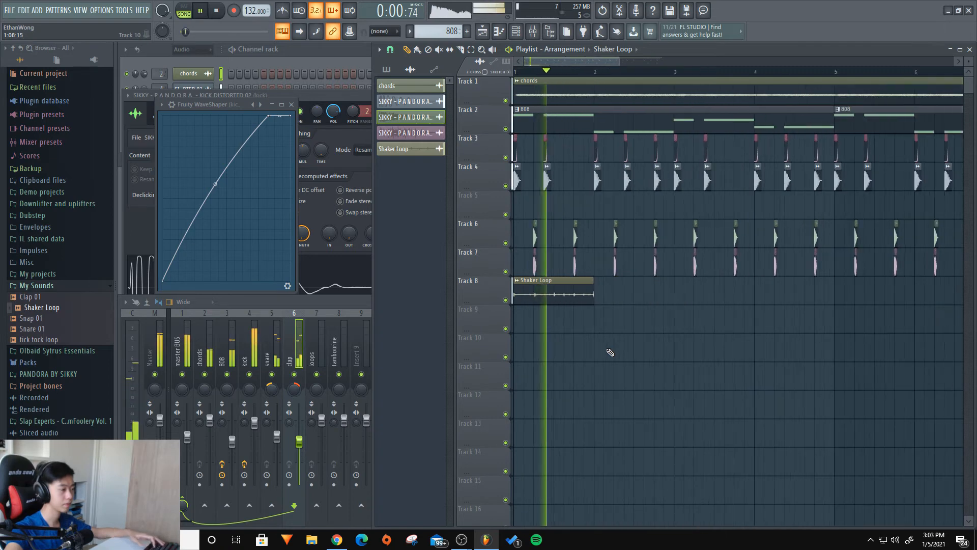
left_click_drag(618, 353, 496, 303)
scroll(596, 334, "down", 3)
scroll(595, 334, "down", 1)
key("ctrl+b")
key("ctrl+b")
key("ctrl+b")
key("ctrl+b")
key("ctrl+b")
key("ctrl+b")
key("ctrl+b")
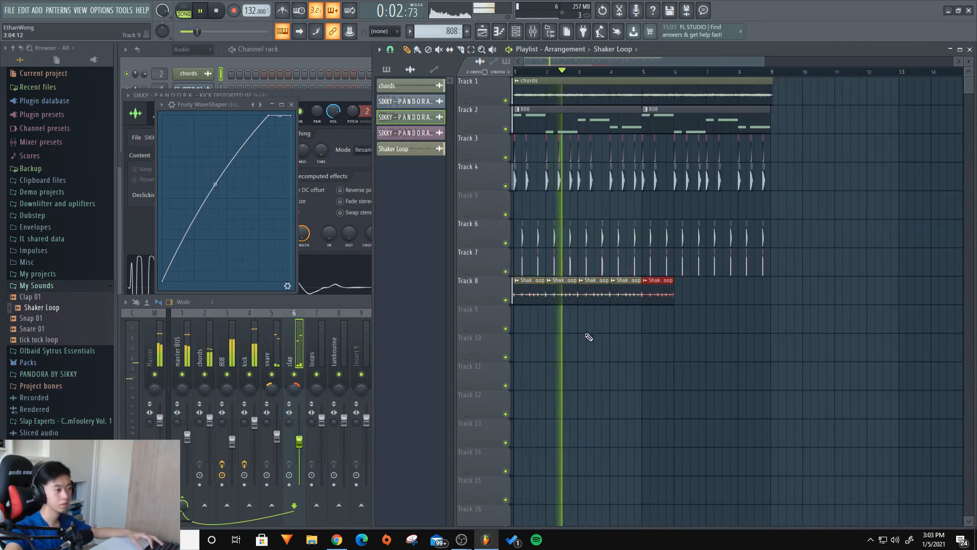
Step: Route the Shaker Loop channel to mixer track 7, named loops
left_click(297, 311)
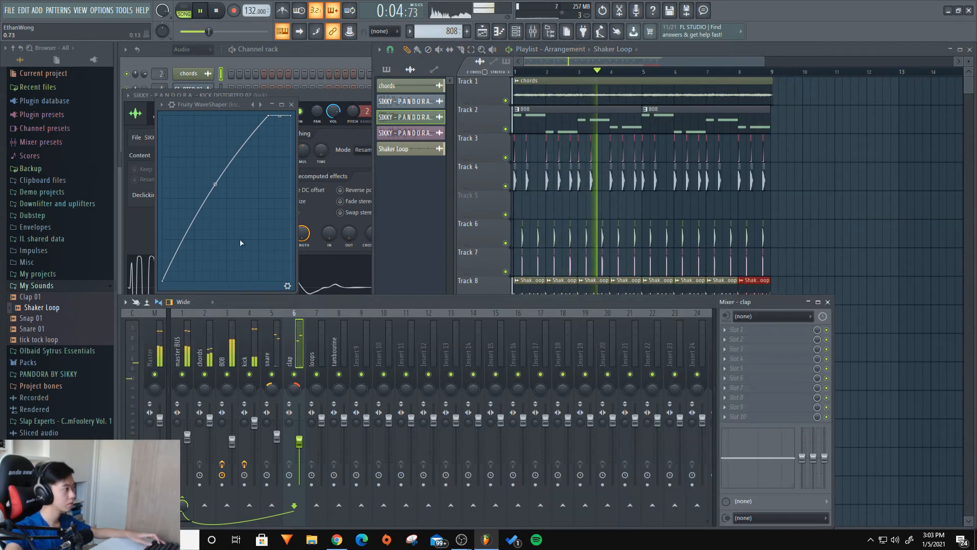
left_click(155, 51)
scroll(154, 137, "up", 7)
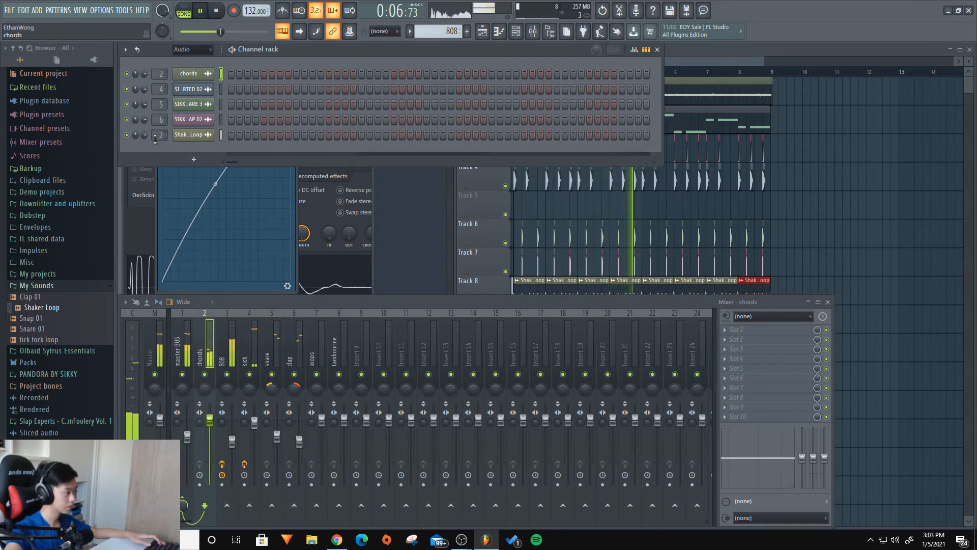
key("space")
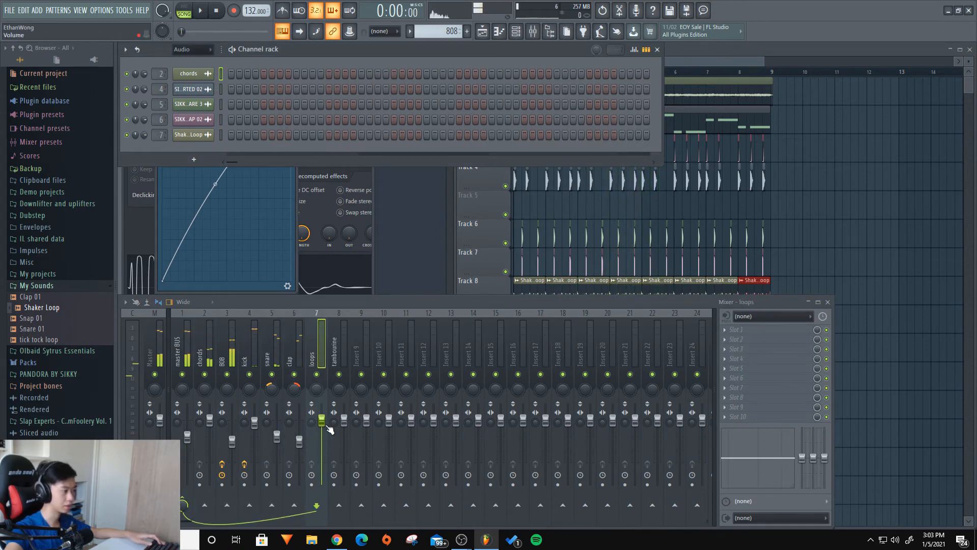
Step: Add Fruity Stereo Shaper to the loops track and adjust its delay toward the left channel while listening to the soloed loop
key("space")
scroll(326, 426, "down", 5)
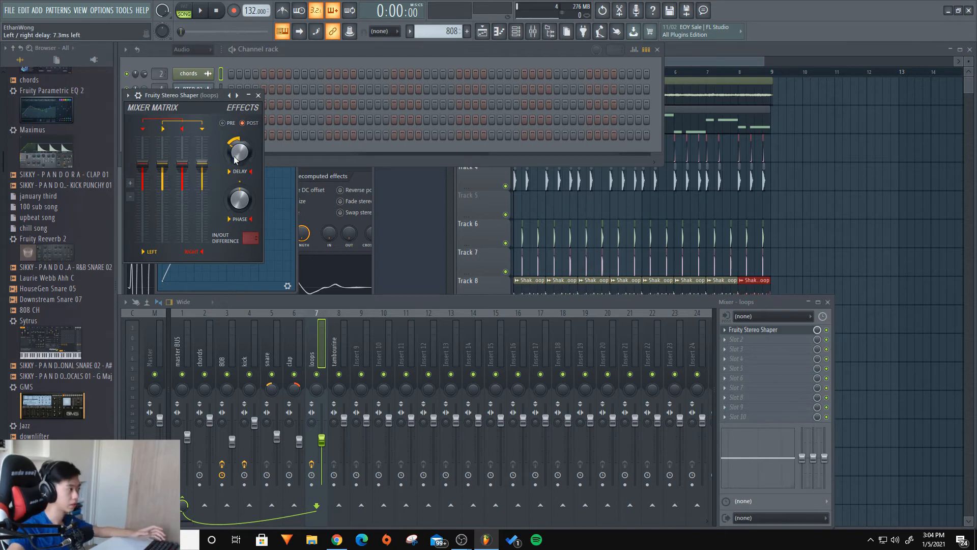
key("space")
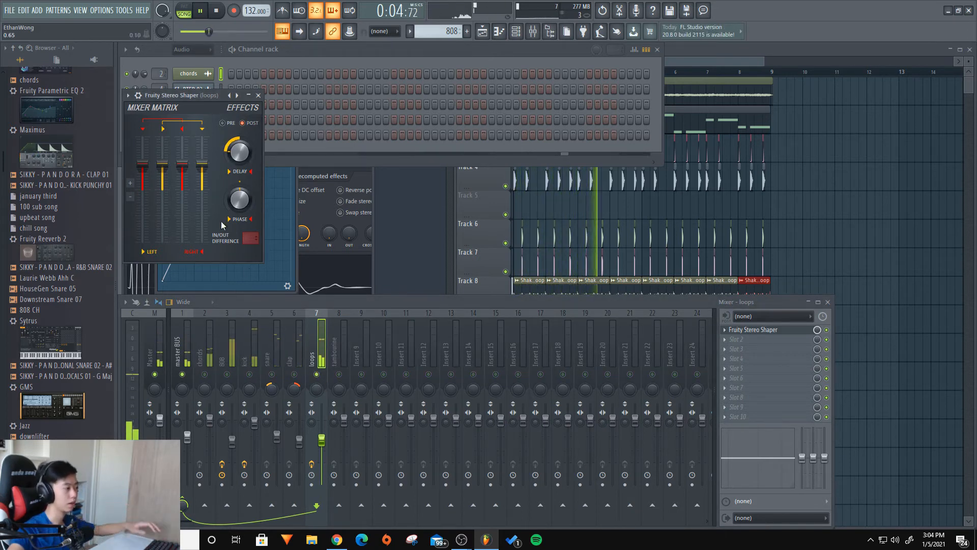
left_click_drag(243, 152, 238, 142)
key("space")
Step: Unsolo the loops track and lower its level to 48% (-13.4 dB) while the full mix plays
right_click(316, 374)
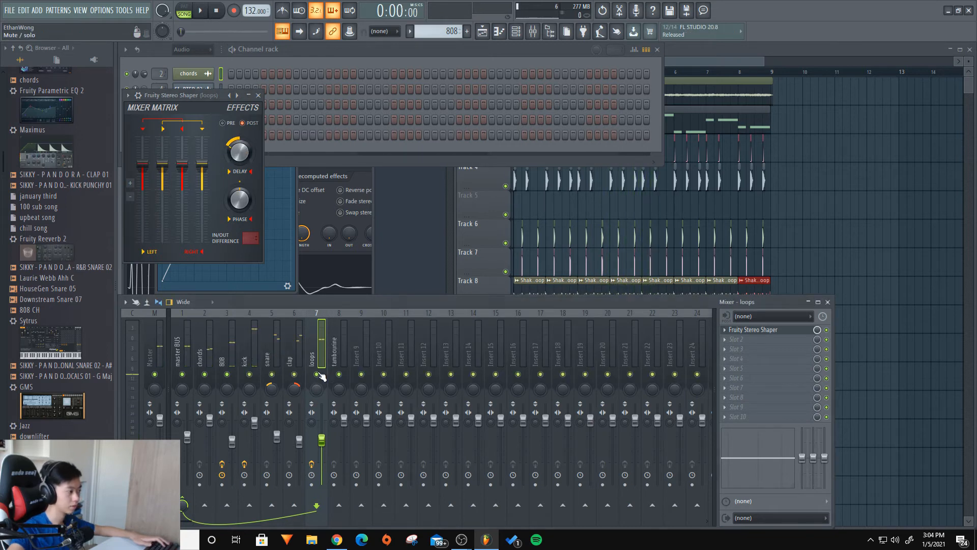
key("space")
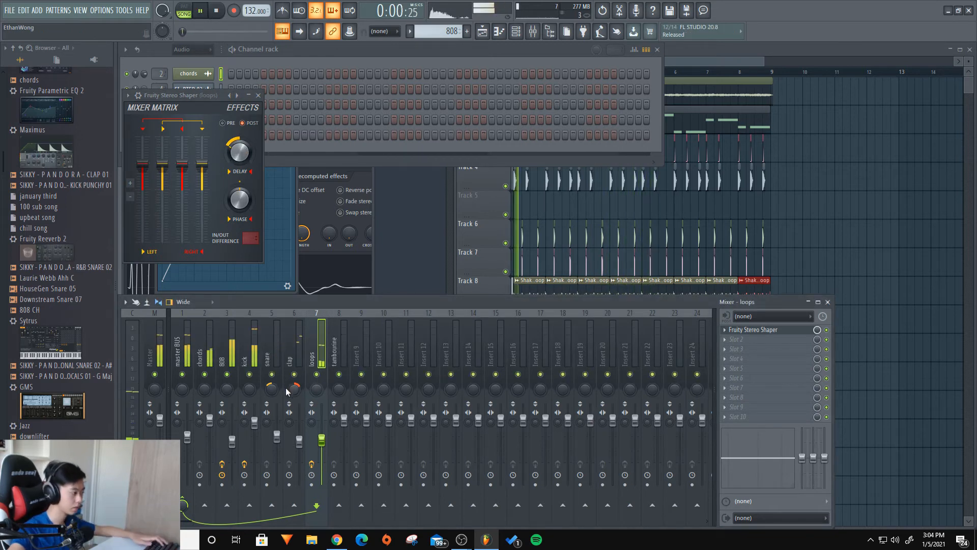
left_click_drag(325, 451, 325, 464)
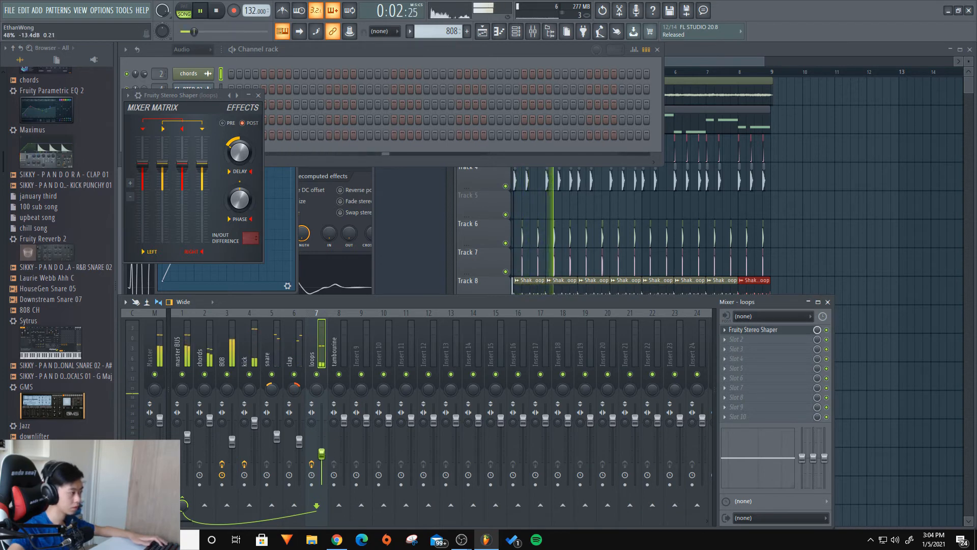
Step: Solo the loops track, add Fruity Reeverb 2 to it, reduce the dry level and raise the wet level
right_click(316, 374)
key("space")
left_click_drag(42, 258, 317, 340)
left_click_drag(364, 128, 370, 156)
left_click_drag(380, 141, 397, 121)
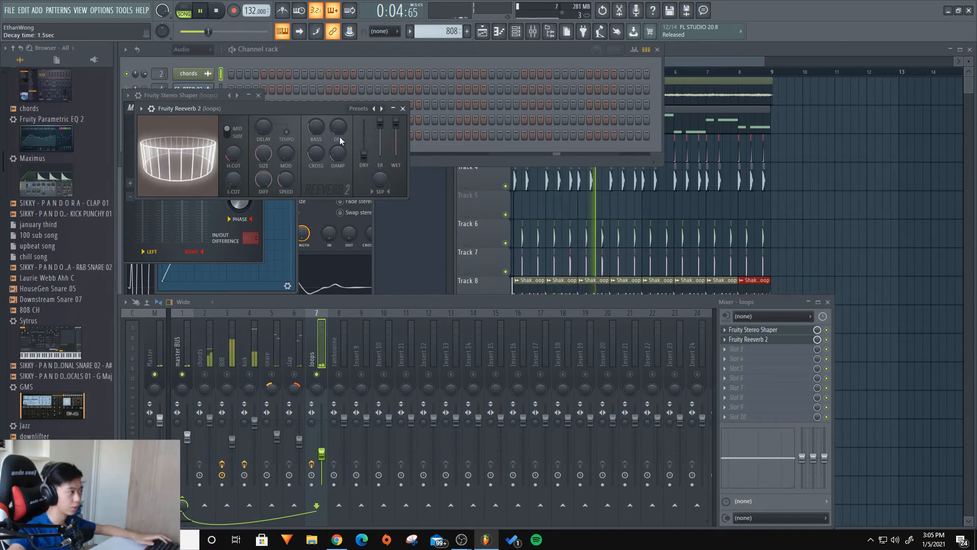
key("space")
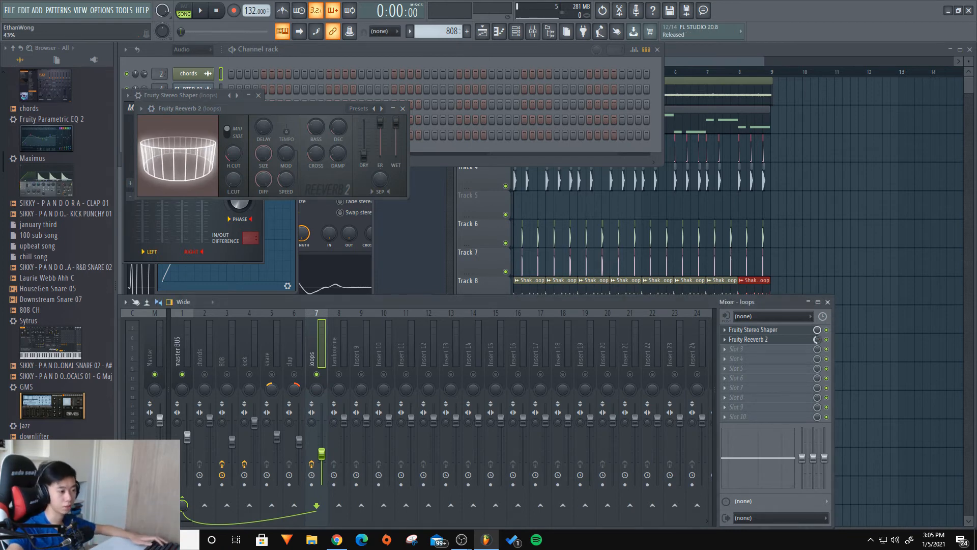
Step: Reduce the mix level of Fruity Reeverb 2 on the loops track to 29% and unsolo the track
key("space")
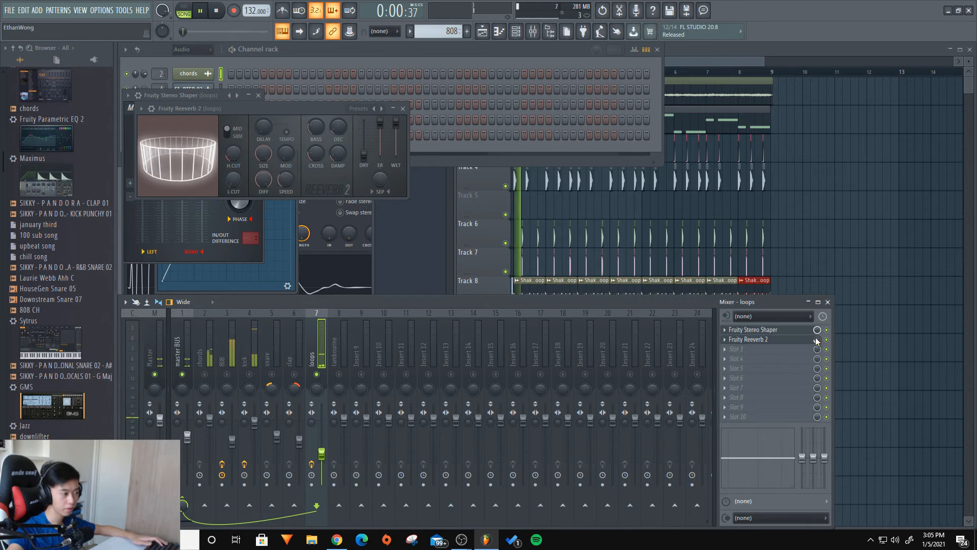
left_click_drag(815, 337, 815, 362)
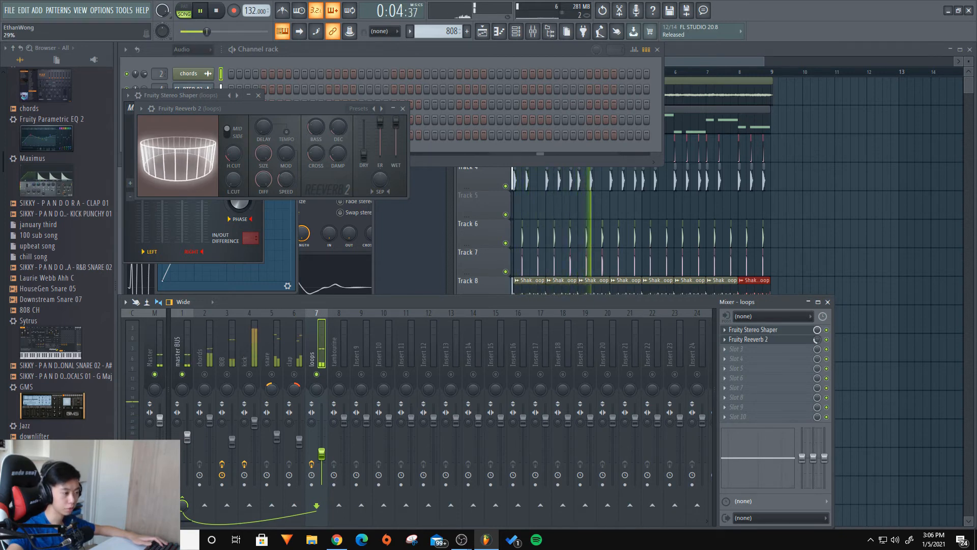
right_click(316, 374)
key("space")
Step: Play the full mix, raise the loops track slightly and lower the kick track slightly
key("space")
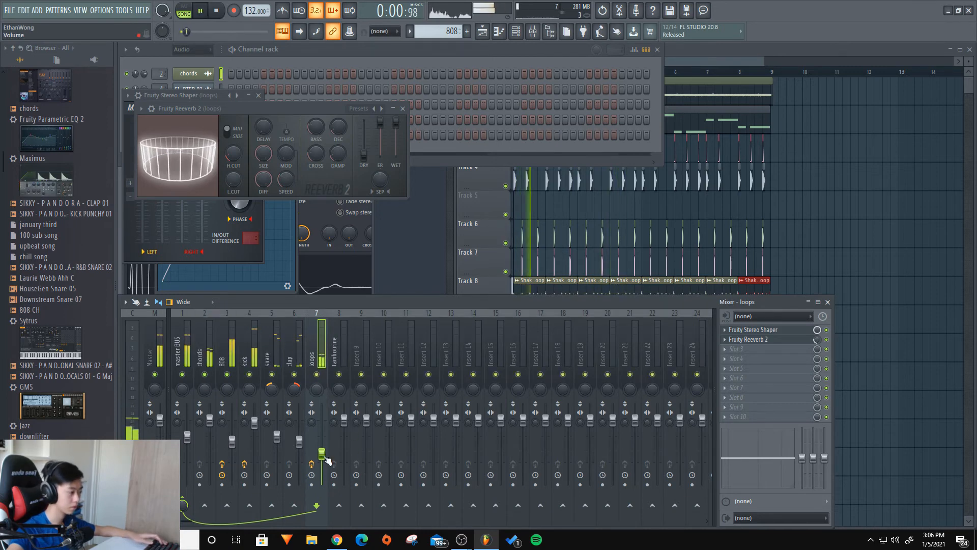
left_click_drag(323, 454, 323, 448)
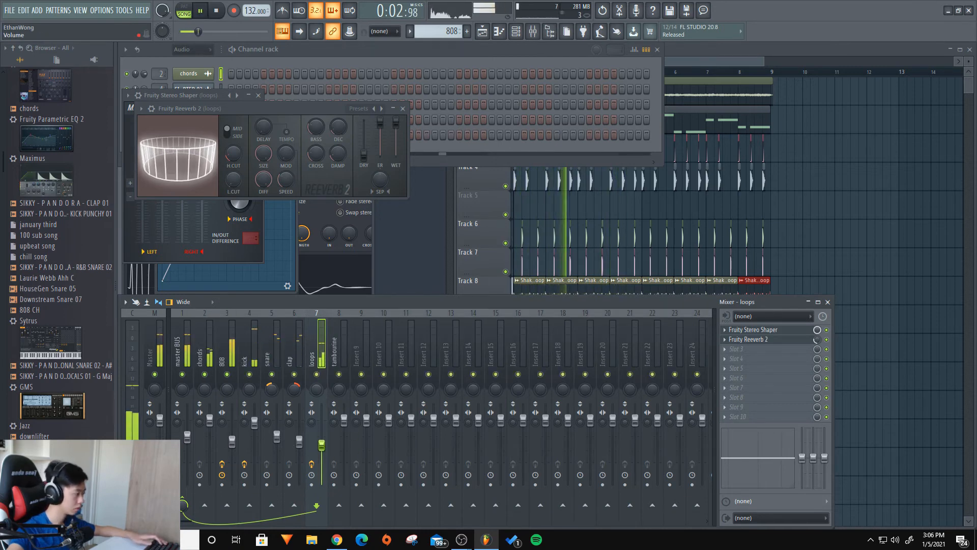
left_click_drag(254, 422, 254, 425)
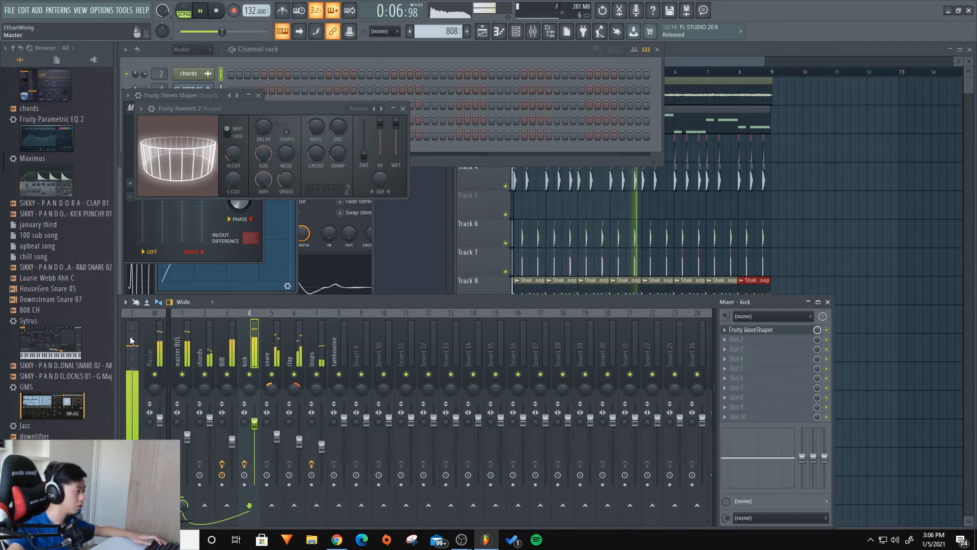
Step: Place the 707 Tamb sample from Packs > Drums > Percussion on Track 8 beneath the fourth snare and play the arrangement
scroll(16, 76, "up", 8)
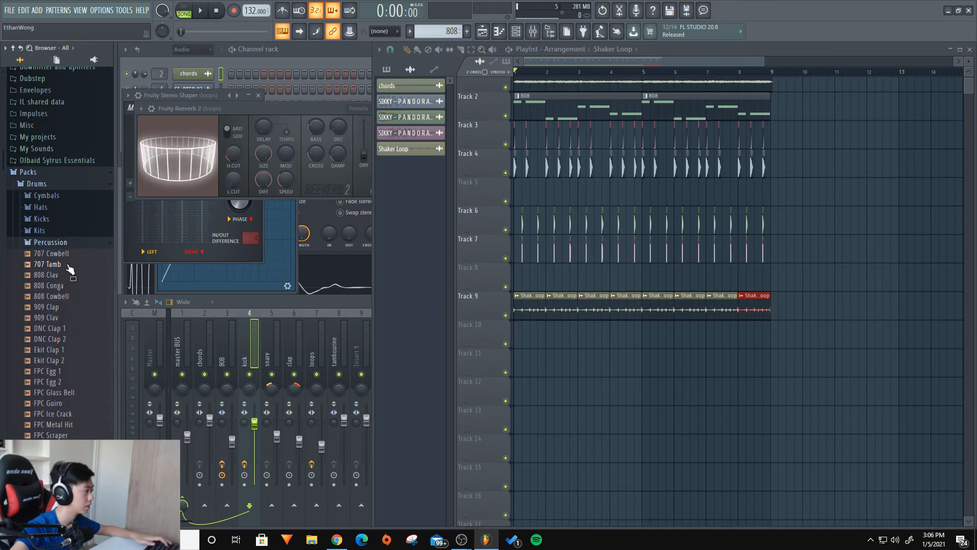
left_click_drag(633, 284, 575, 287)
key("space")
scroll(610, 290, "up", 3)
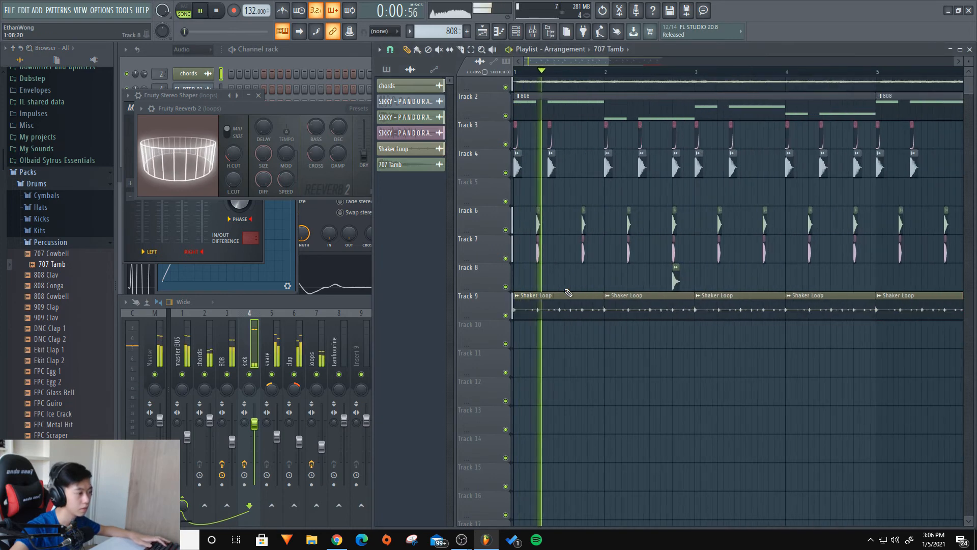
Step: Replace the 707 Tamb hit on Track 8 beneath the fourth snare and repeat it beneath the eighth, twelfth and sixteenth snares
right_click(678, 283)
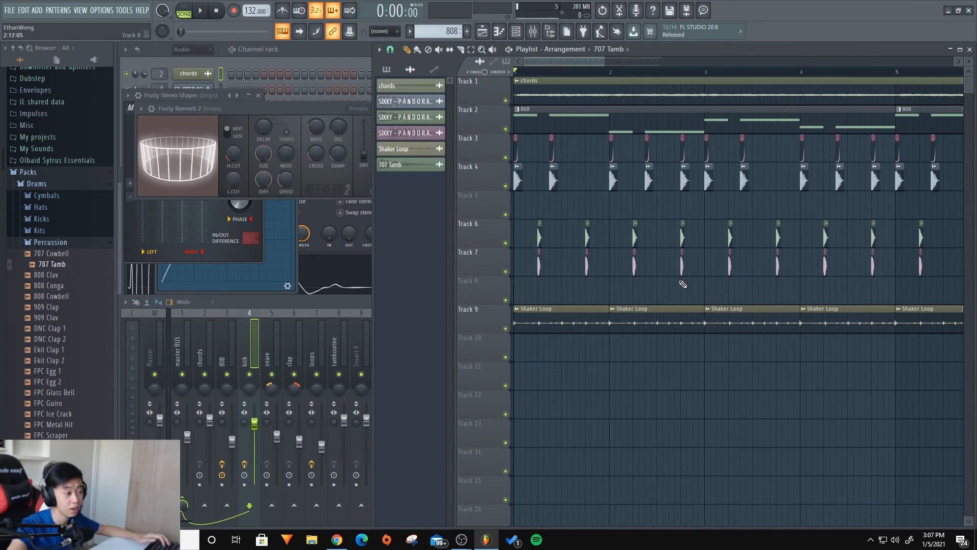
left_click(686, 293)
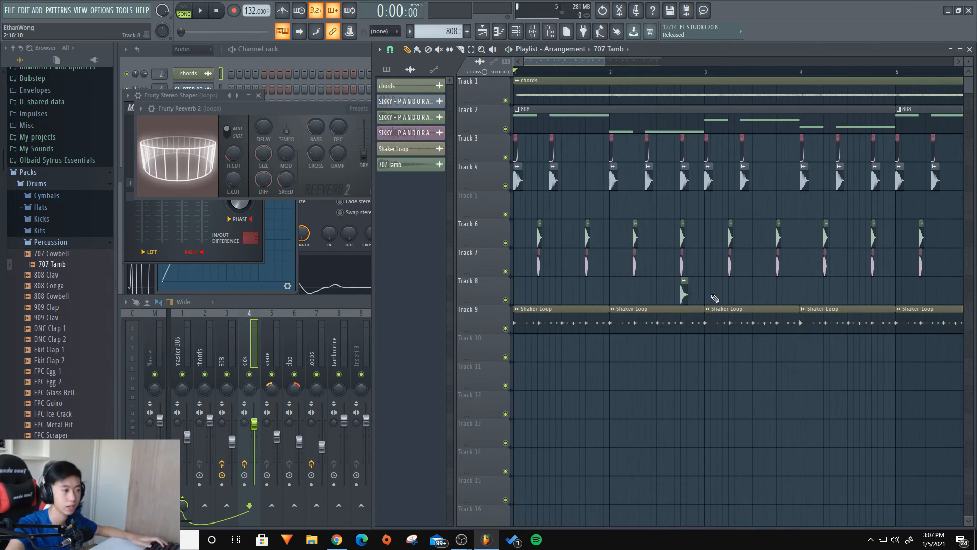
left_click(876, 291)
scroll(794, 311, "right", 3)
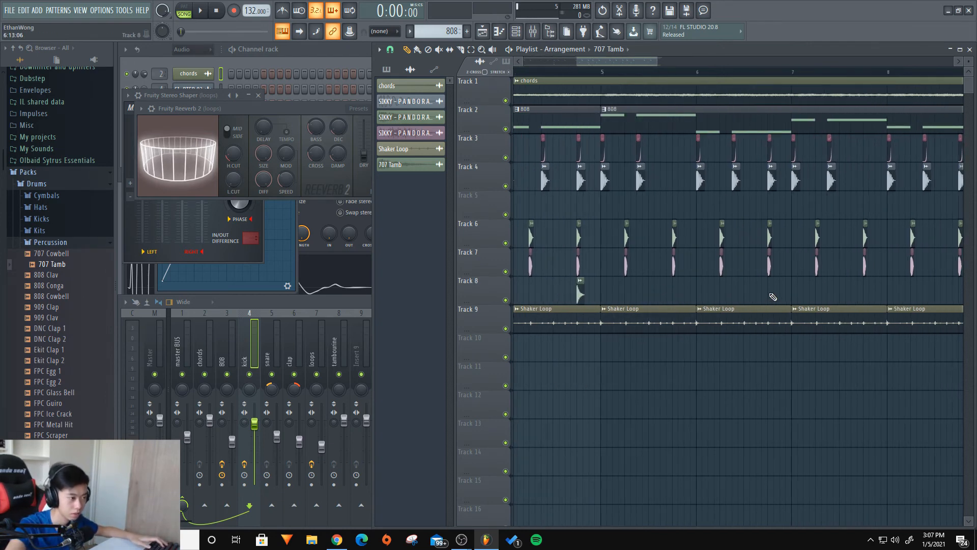
left_click(772, 293)
scroll(771, 293, "right", 2)
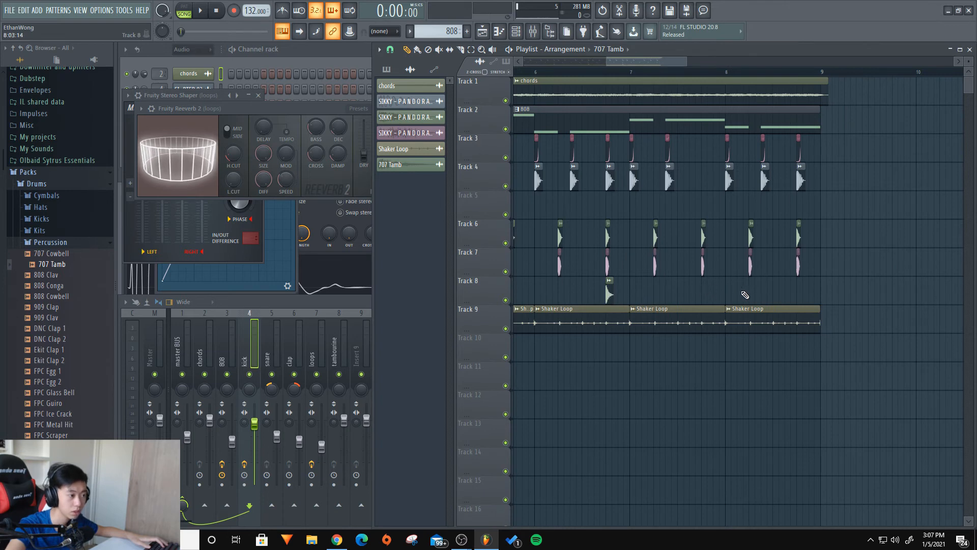
left_click(800, 291)
scroll(626, 331, "down", 4)
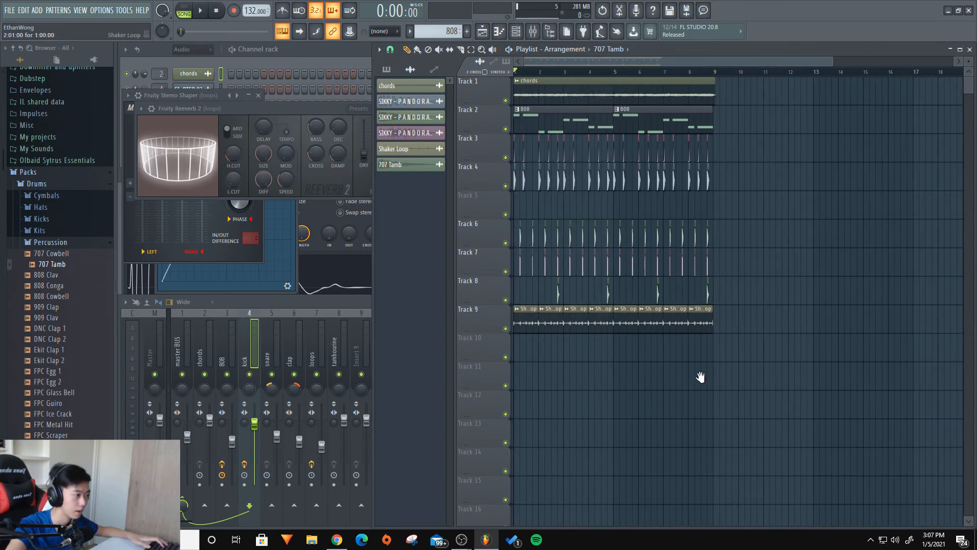
scroll(498, 339, "up", 4)
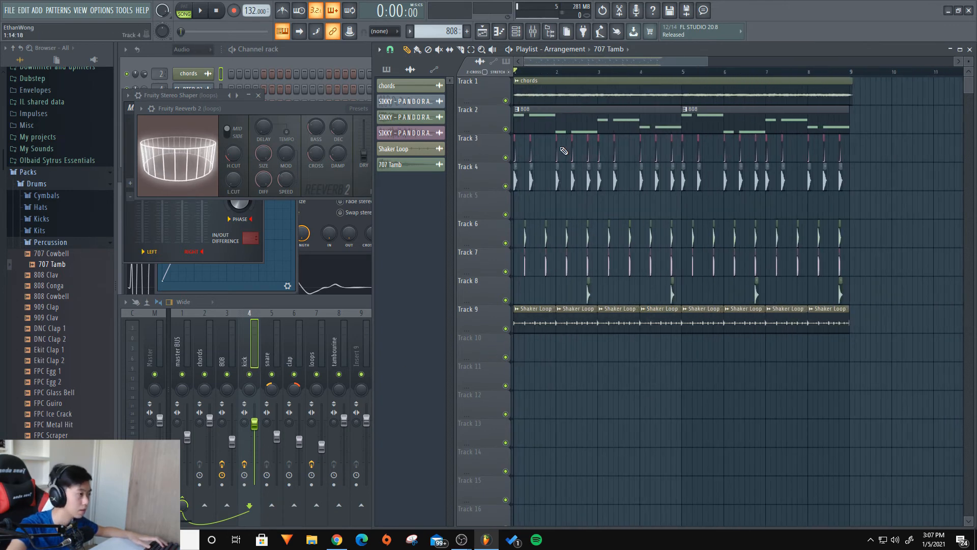
Step: Play the arrangement from bar 2 and route the 707 Tamb channel to mixer track 8, tambourine
left_click(573, 67)
key("space")
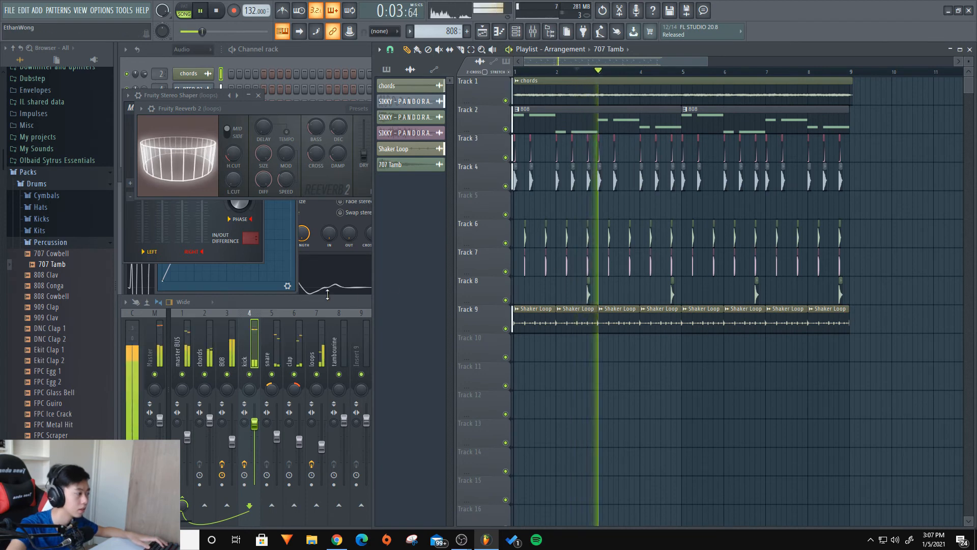
key("space")
left_click(356, 306)
left_click(343, 333)
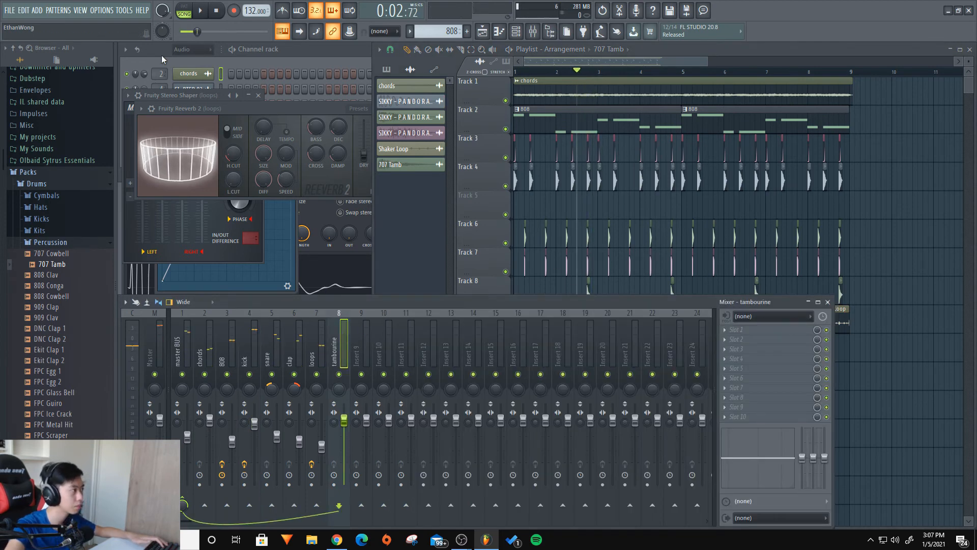
left_click(161, 55)
scroll(164, 151, "up", 7)
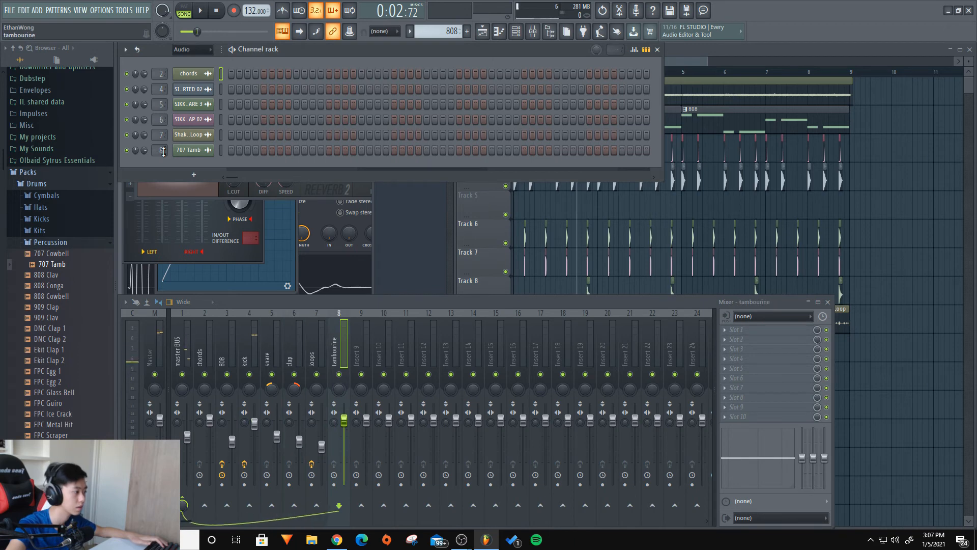
Step: Add Fruity Reeverb 2 from the recent files to the tambourine mixer track, raise its wet level and play the result
scroll(31, 97, "up", 5)
left_click(37, 87)
left_click_drag(213, 206, 342, 333)
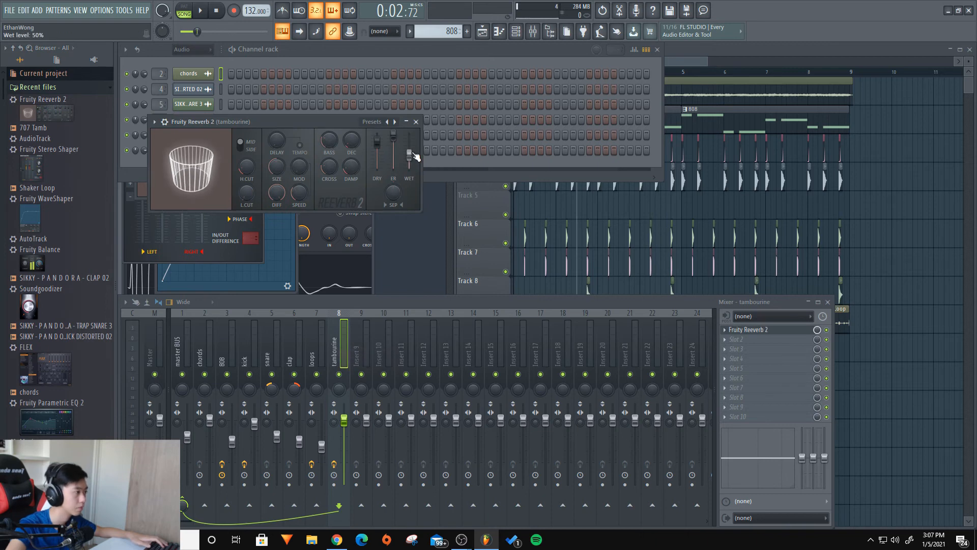
left_click_drag(409, 153, 410, 147)
key("space")
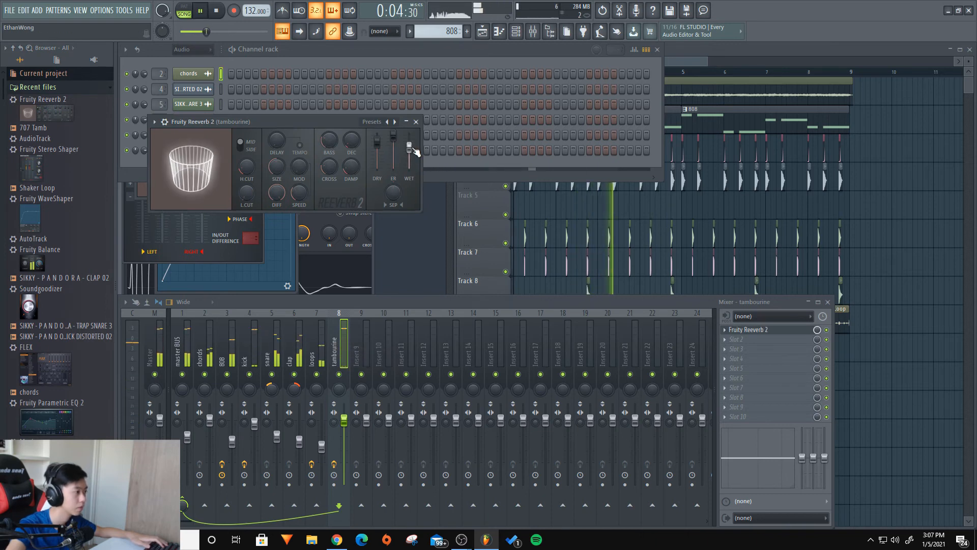
key("space")
key("space")
key("space")
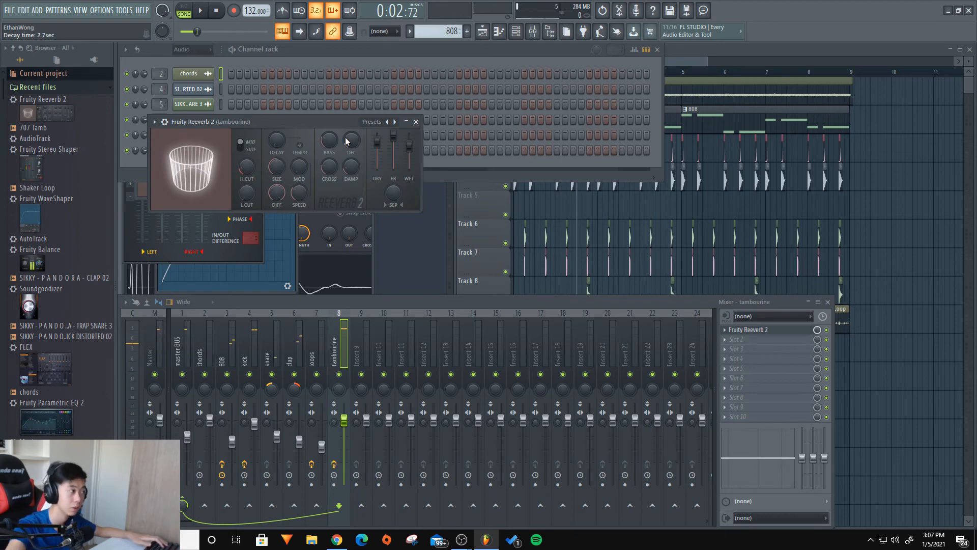
key("space")
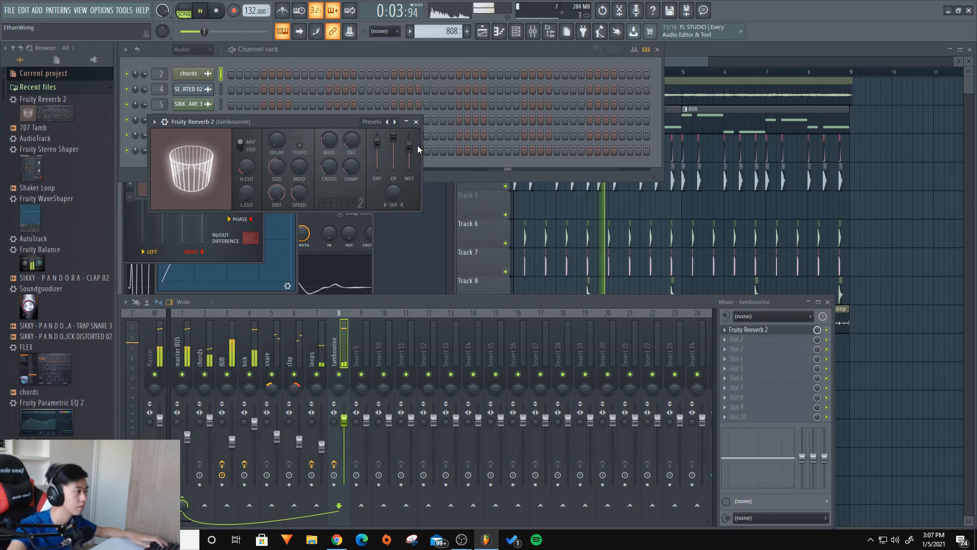
Step: Raise the tambourine reverb's wet level to 111%, lower the tambourine track's volume well down and listen to the mix
left_click_drag(408, 146, 409, 134)
key("space")
key("space")
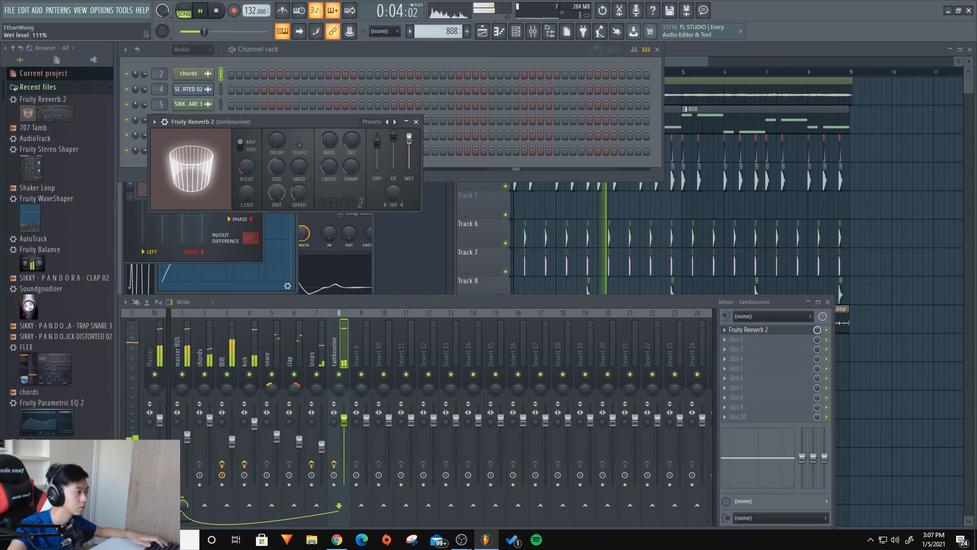
key("space")
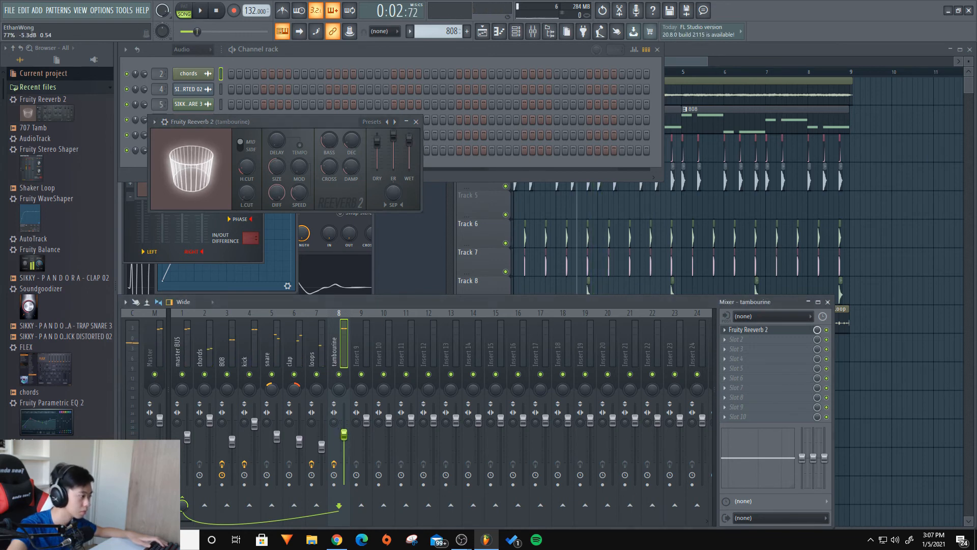
left_click_drag(344, 420, 344, 462)
key("space")
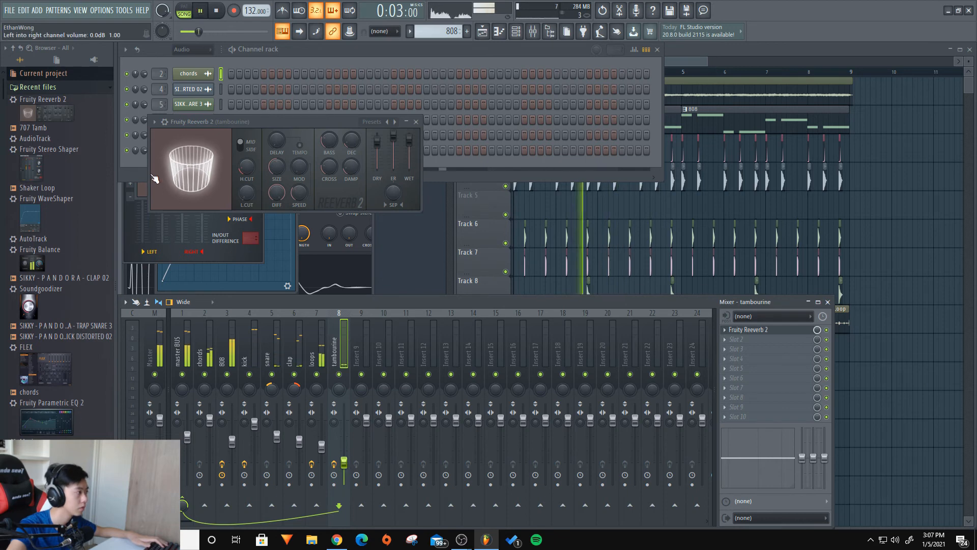
Step: Open the 707 Tamb channel settings, set the time-stretching mode to Stretch and play the beat
left_click(130, 168)
left_click(191, 150)
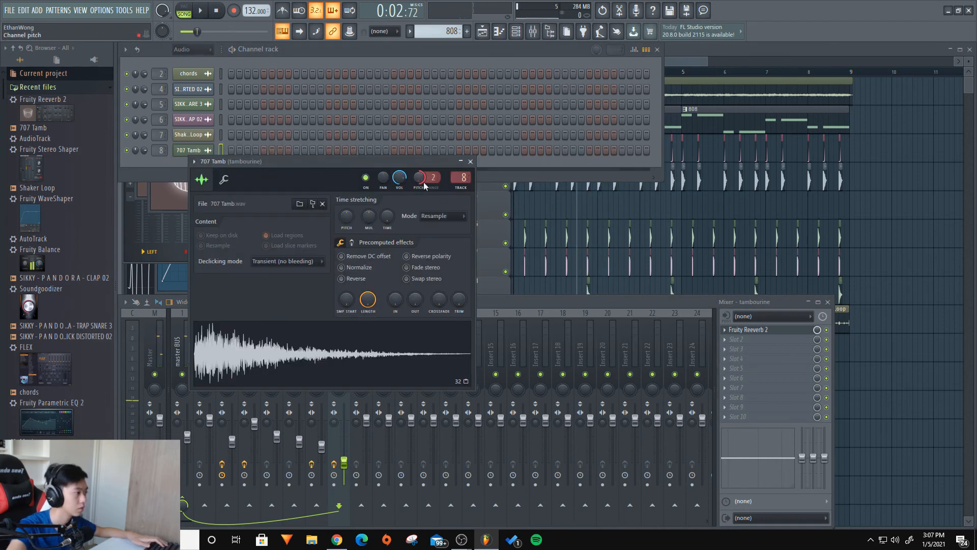
left_click(442, 216)
left_click(438, 245)
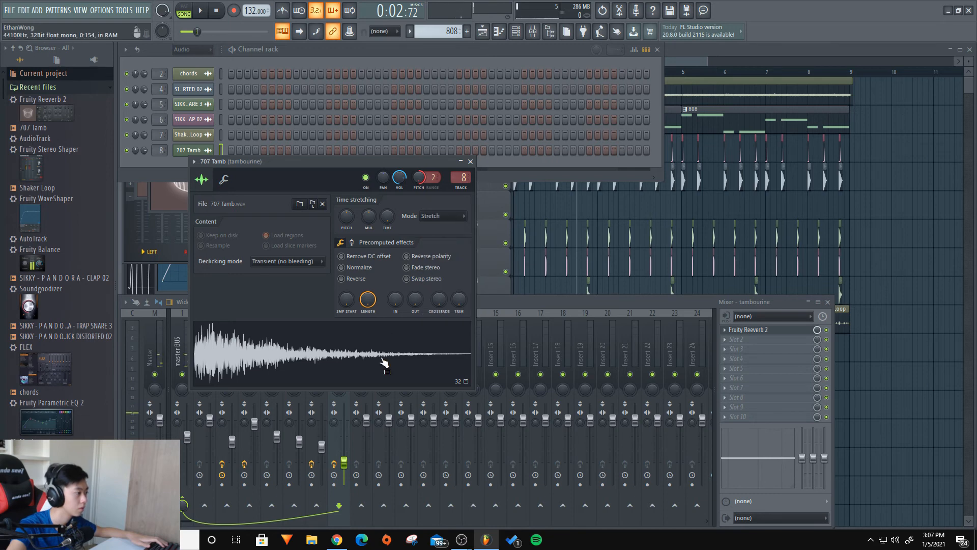
key("space")
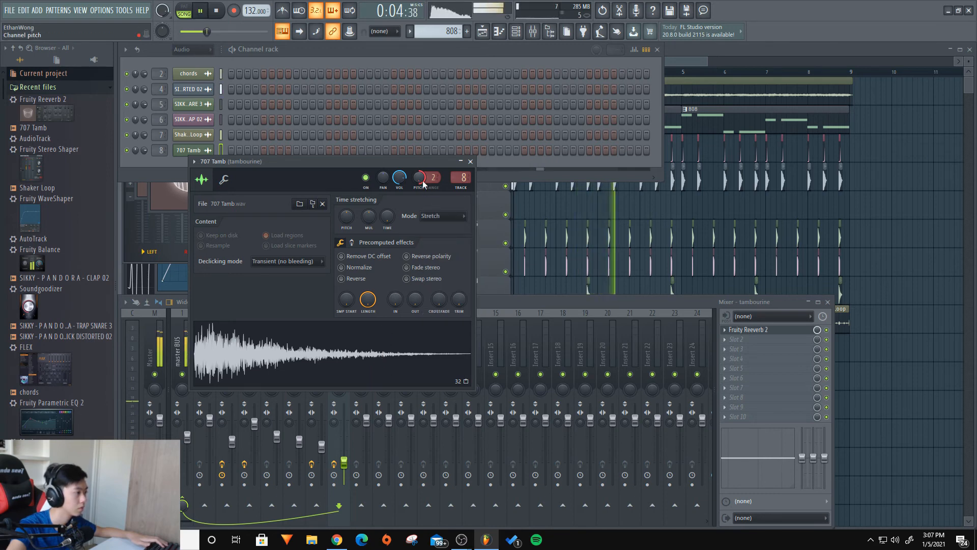
key("space")
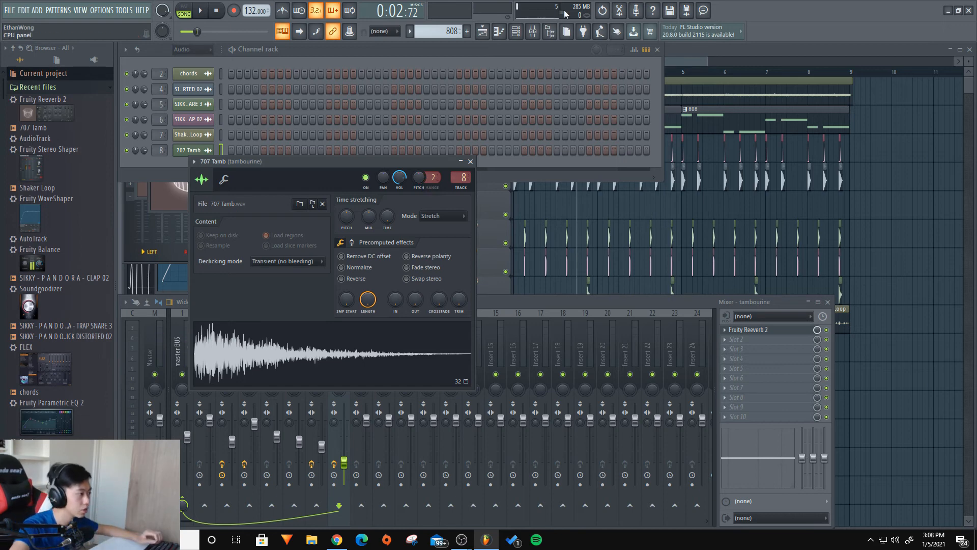
Step: Switch the 707 Tamb time-stretching mode to Resample and back to Stretch, and set the pitch range to 3 semitones
left_click(435, 216)
left_click(430, 245)
left_click(438, 215)
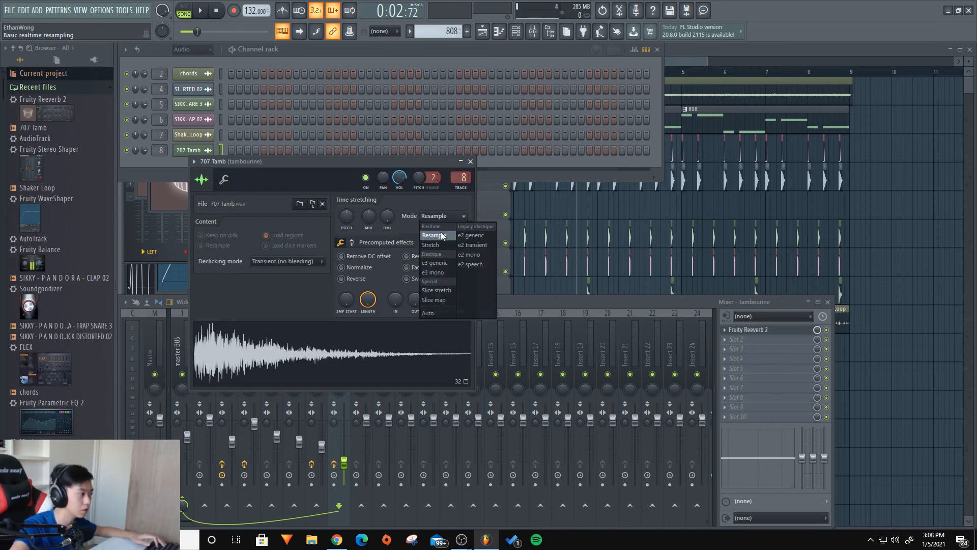
left_click(436, 245)
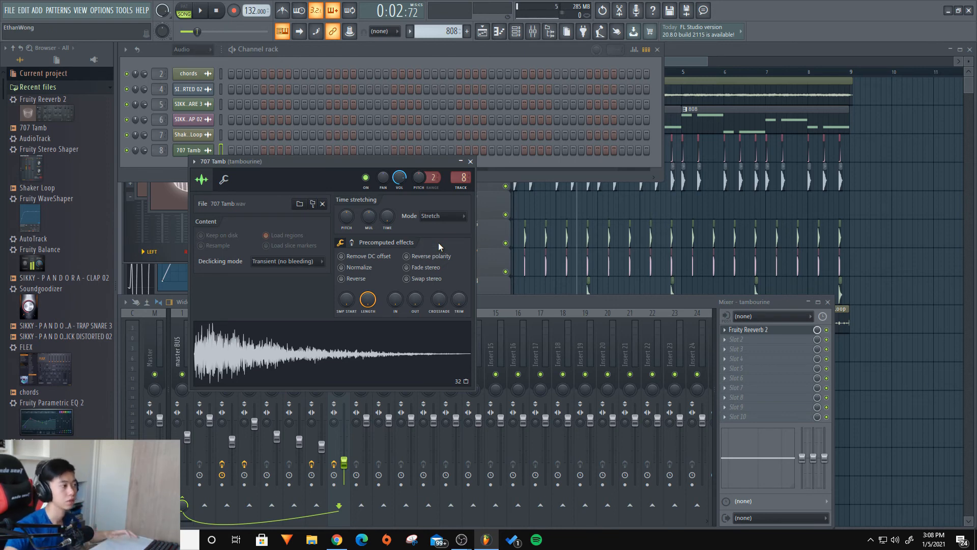
left_click_drag(433, 177, 433, 173)
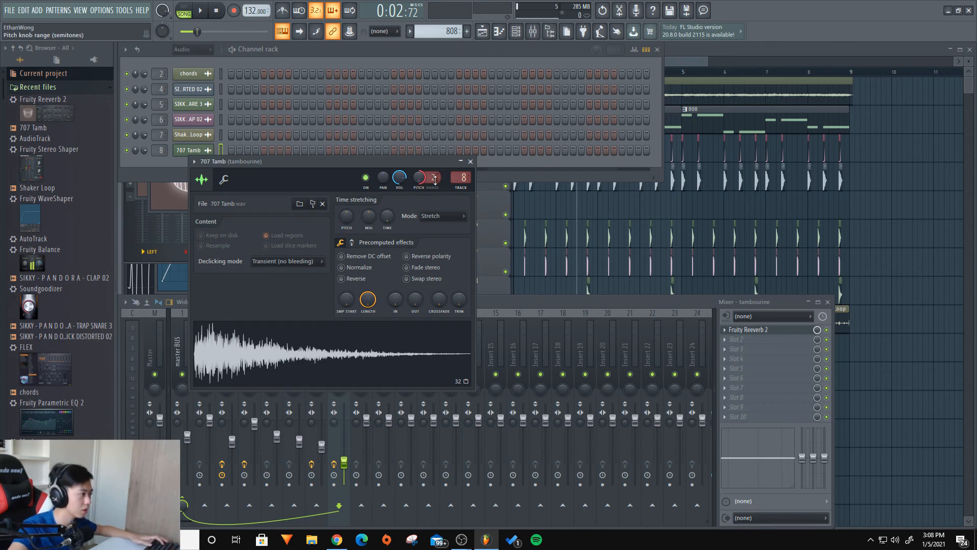
key("space")
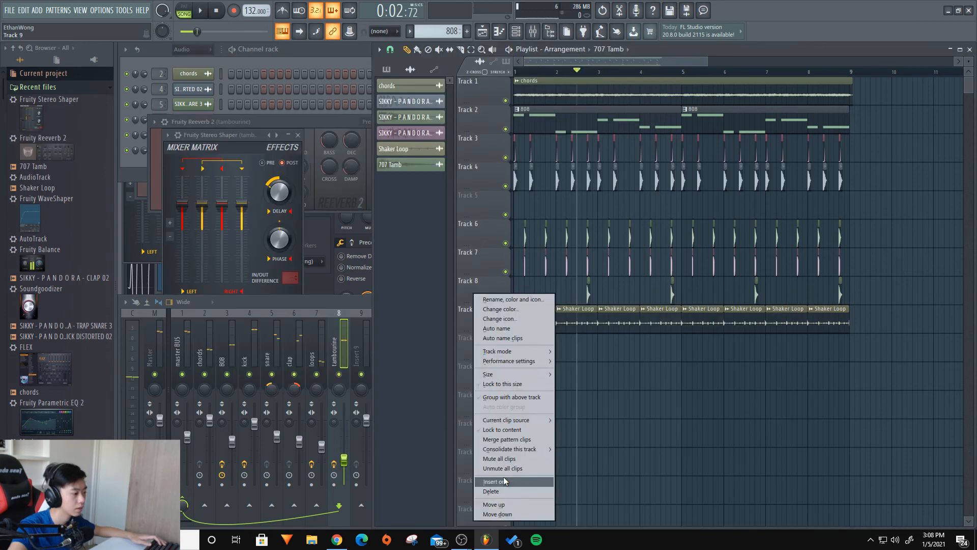
Step: Insert a track beneath Track 8, move the bar 4 tambourine hit onto it and make that clip unique
scroll(609, 312, "up", 4)
scroll(609, 312, "up", 4)
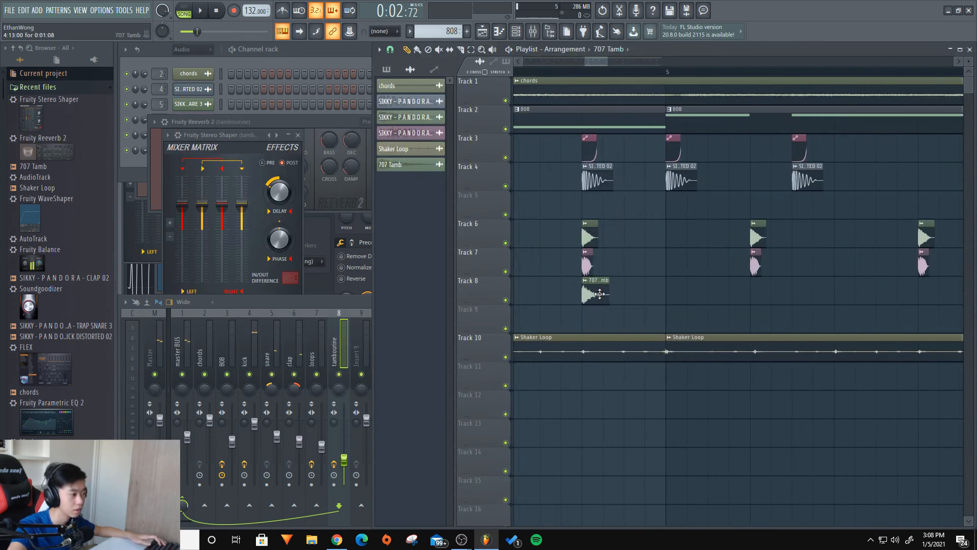
left_click(588, 312)
right_click(584, 314)
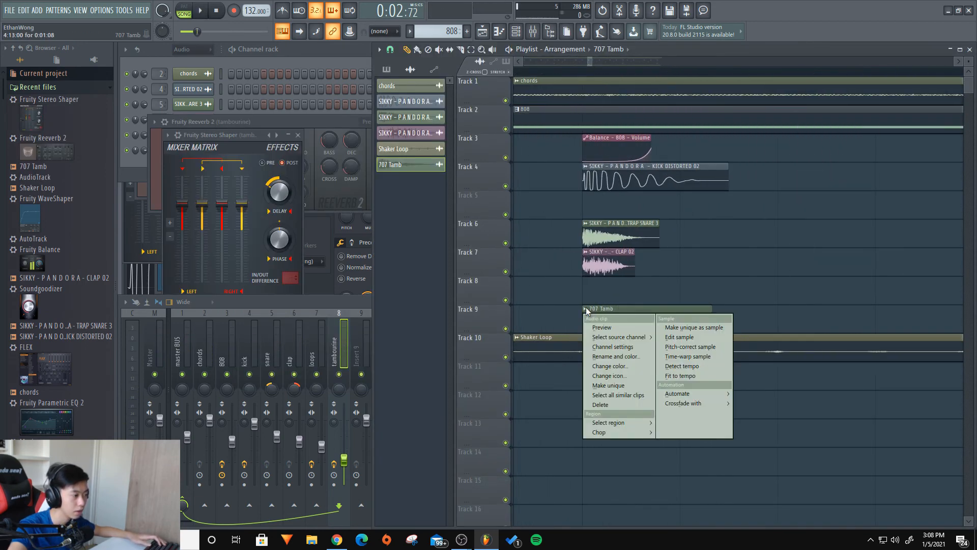
left_click(623, 392)
scroll(622, 377, "down", 3)
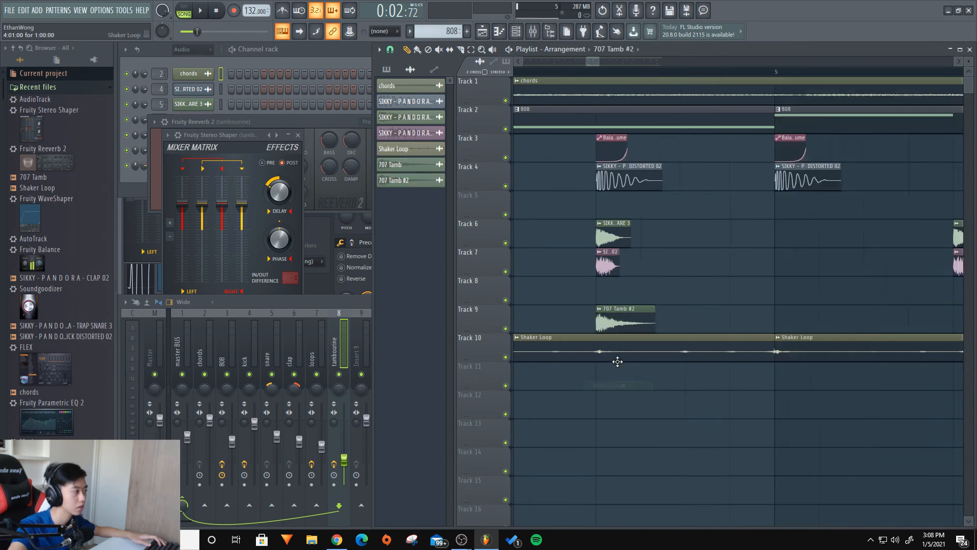
Step: Open the channel settings of 707 Tamb #2, reset its pitch to 0 cents and play the beat
key("F6")
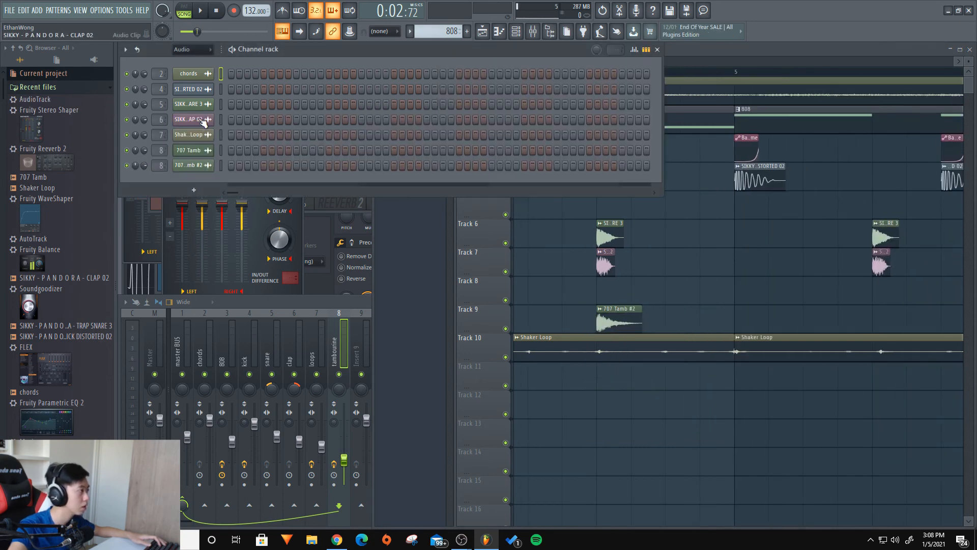
left_click(196, 166)
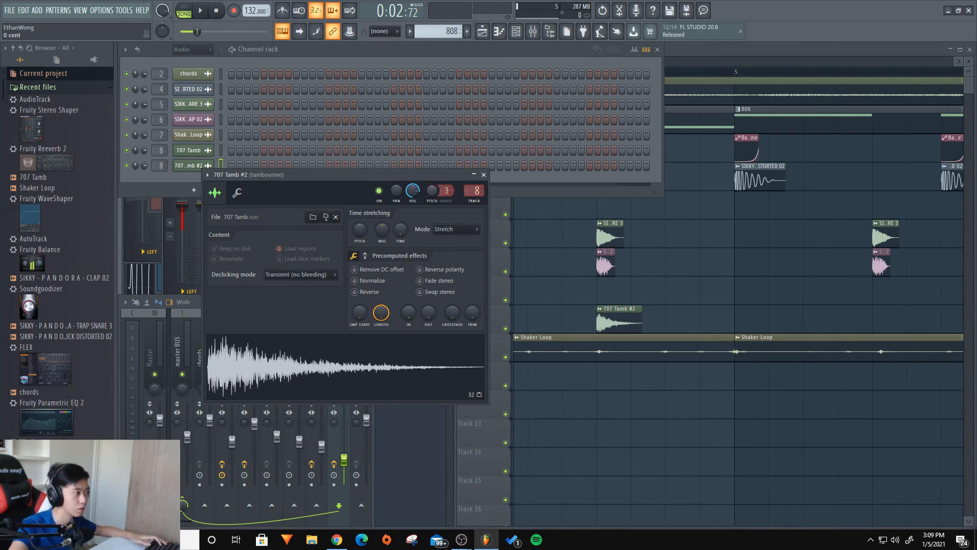
key("space")
Step: Delete the Track 8 tambourine hit in bar 8 and place 707 Tamb #2 beneath the last snare on Track 9
scroll(636, 382, "down", 4)
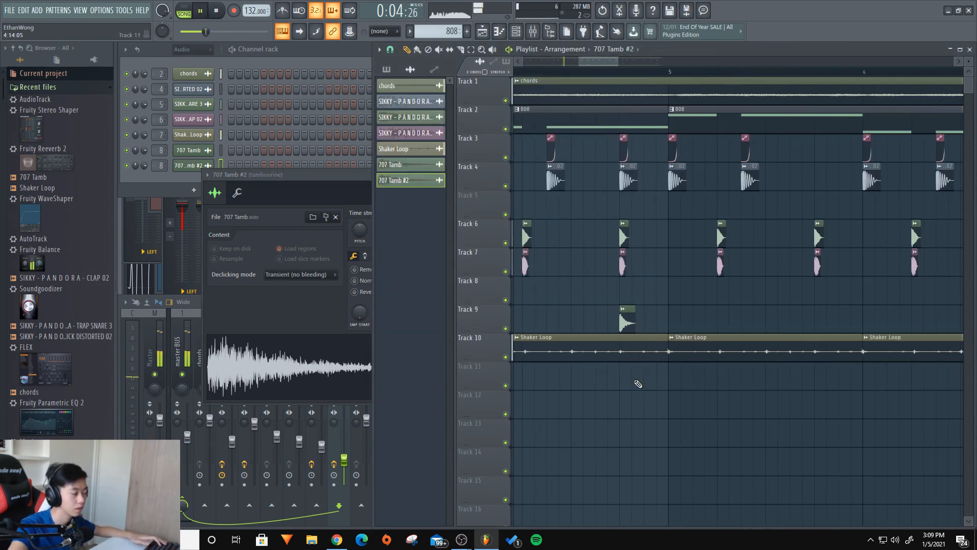
scroll(639, 396, "down", 3)
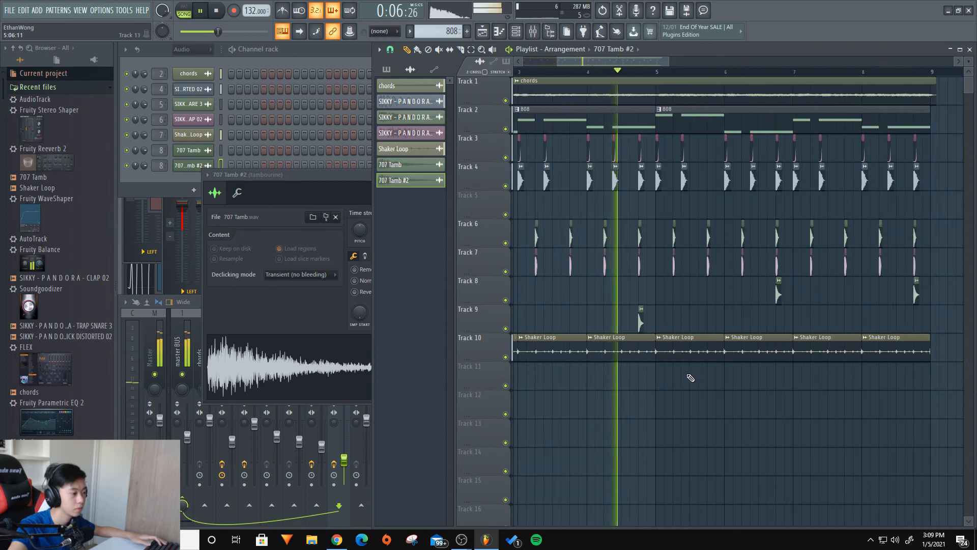
scroll(691, 378, "up", 4)
left_click_drag(816, 378, 693, 390)
scroll(693, 390, "down", 4)
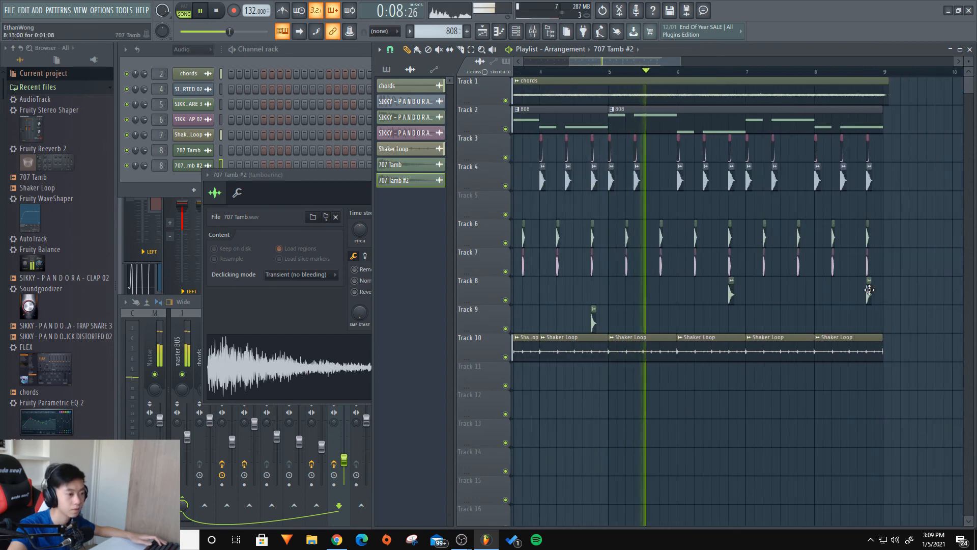
right_click(869, 289)
scroll(638, 305, "up", 3)
left_click_drag(636, 305, 528, 296)
scroll(529, 296, "down", 3)
left_click_drag(586, 318, 678, 320)
Step: Stop playback and play the full eight-bar arrangement from the start
key("space")
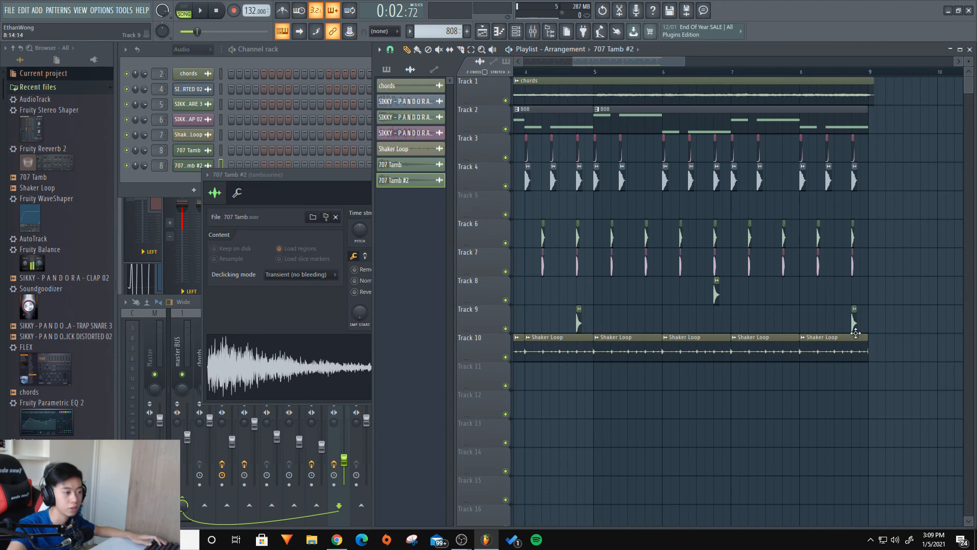
scroll(813, 389, "down", 3)
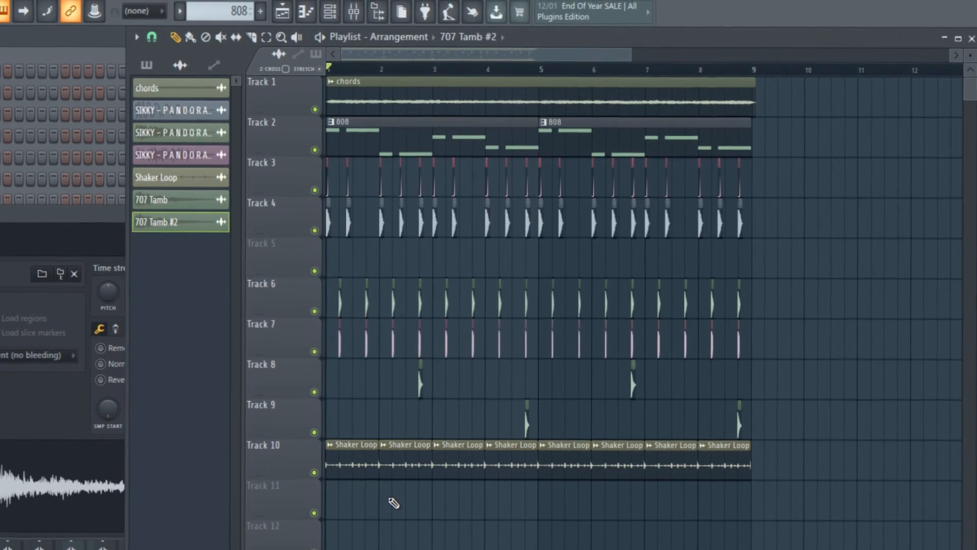
key("space")
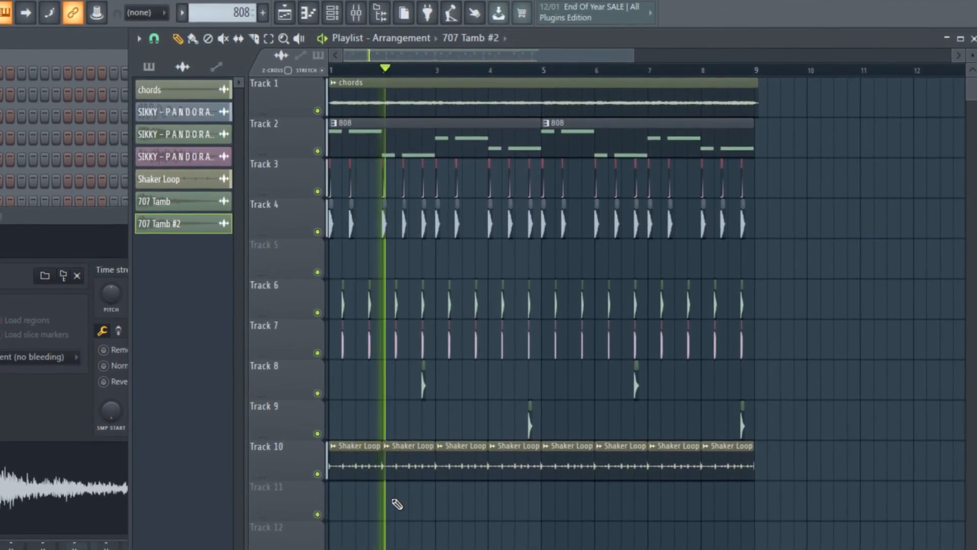